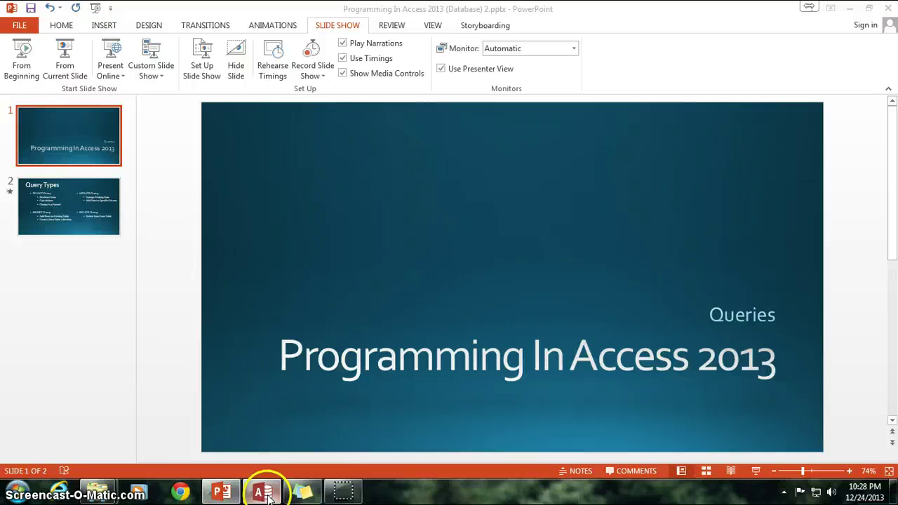
# Step: Bring the tbl1Customers datasheet forward and browse the customer names of records 1, 2 and 5
pyautogui.click(262, 489)
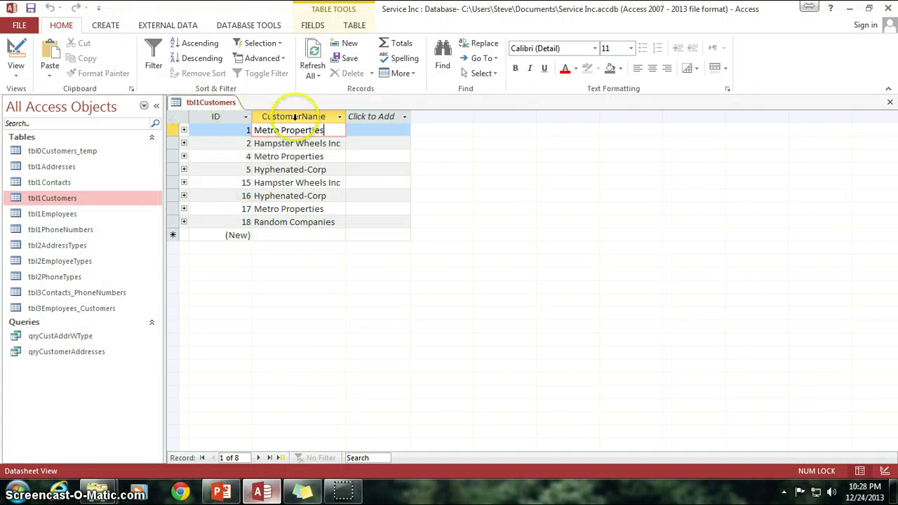
pyautogui.click(328, 132)
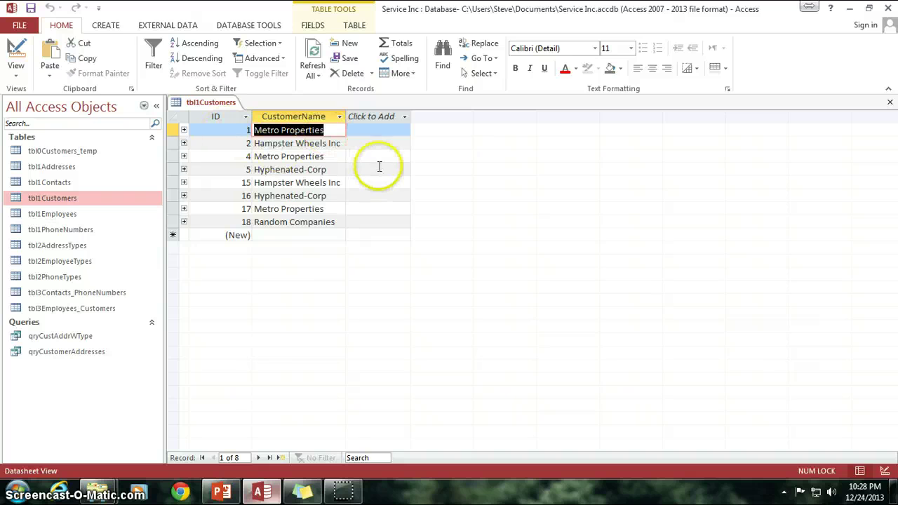
pyautogui.click(315, 143)
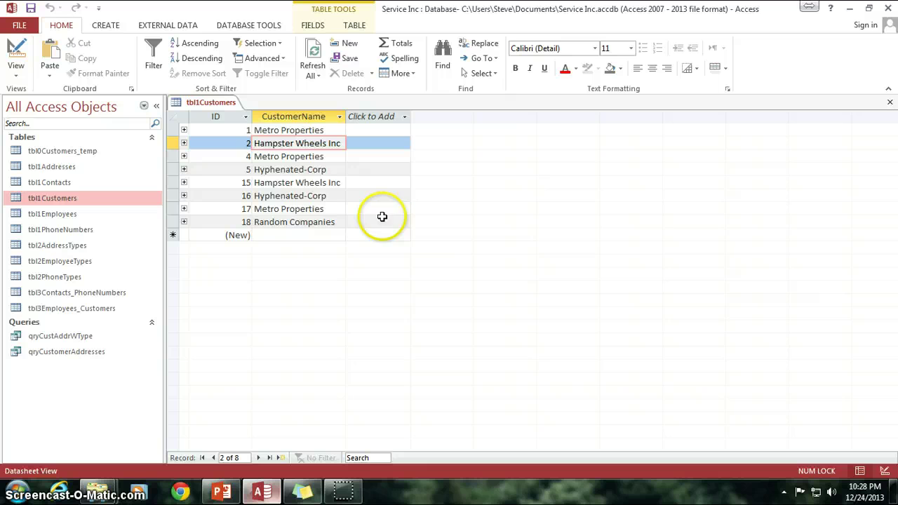
pyautogui.click(303, 171)
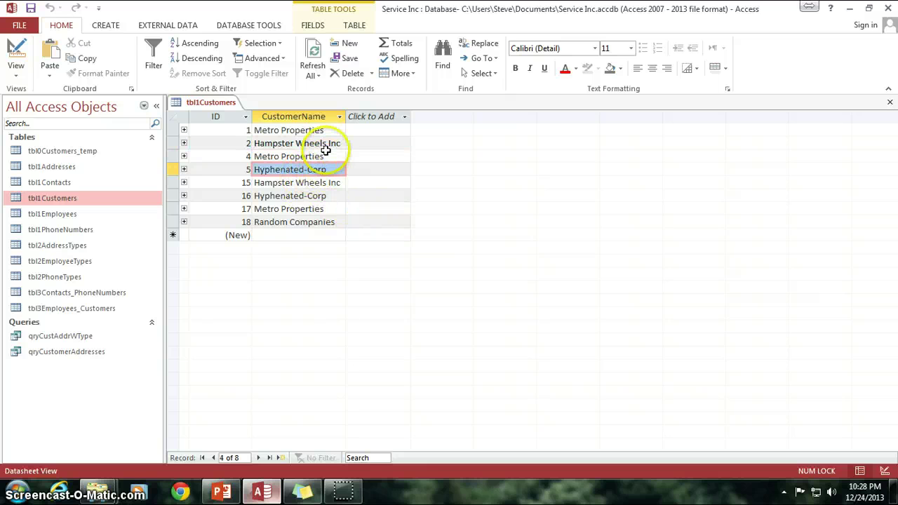
pyautogui.click(333, 130)
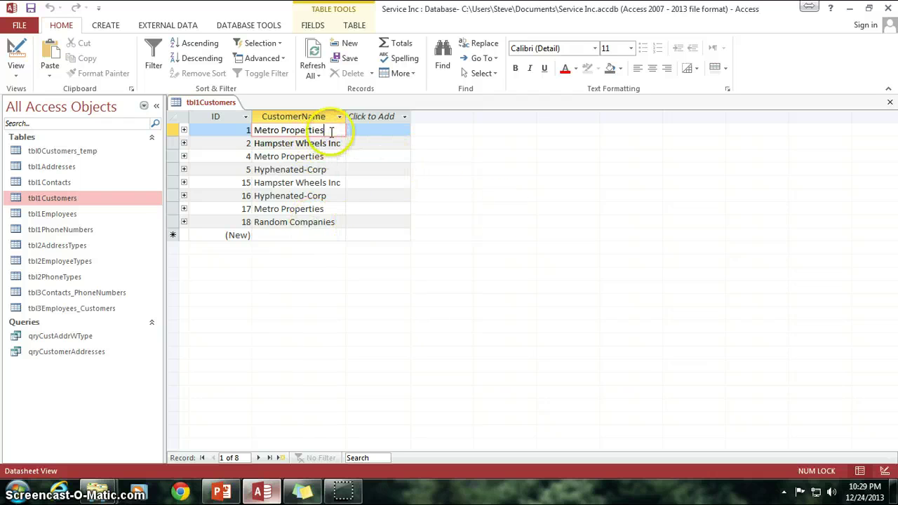
# Step: Undo the trial Smiles Inc. edit so record 1's customer name reads Metro Properties again
pyautogui.moveTo(331, 132); pyautogui.dragTo(219, 127)
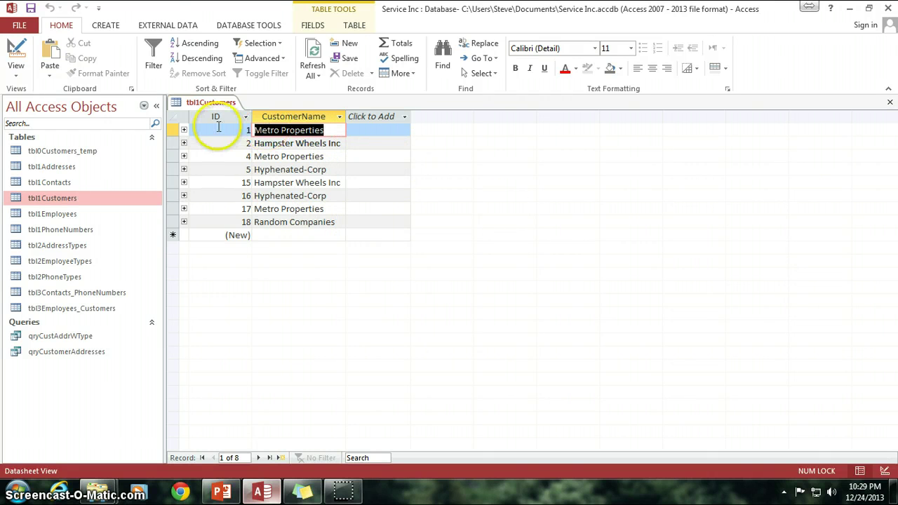
pyautogui.press('Delete')
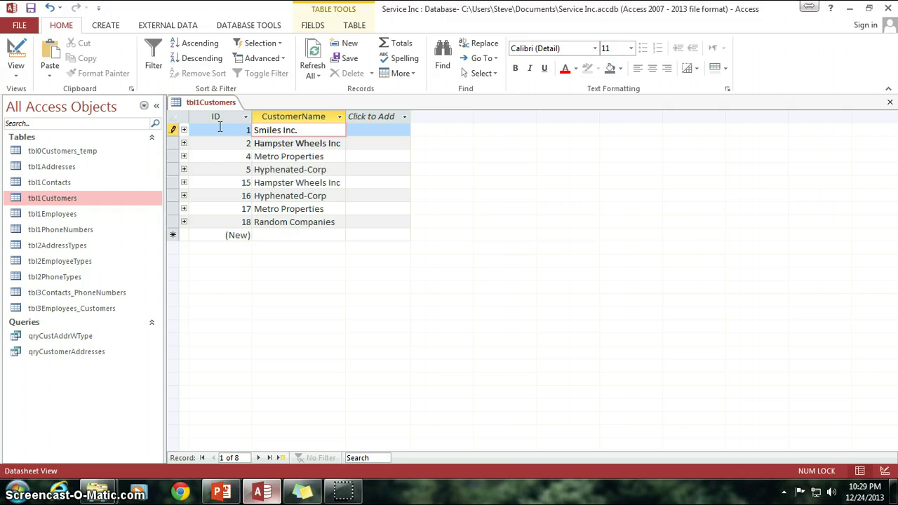
pyautogui.moveTo(254, 131); pyautogui.dragTo(364, 160)
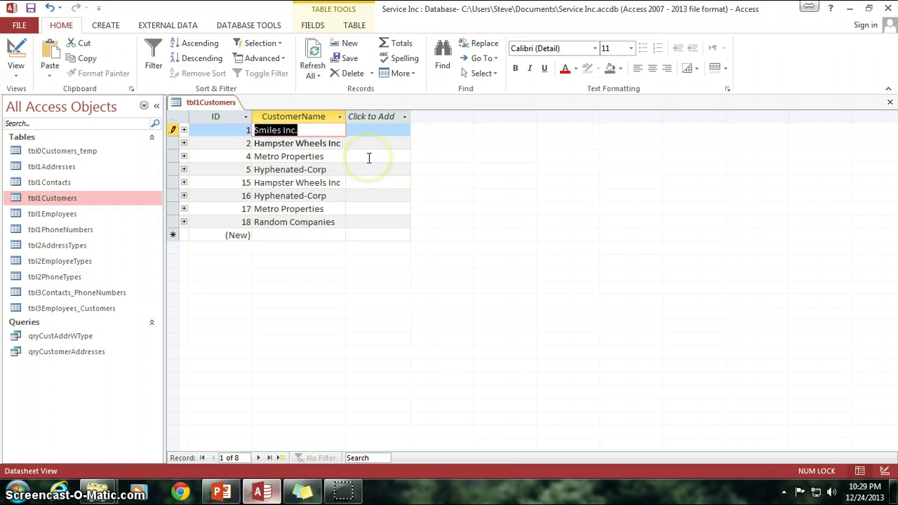
pyautogui.write('Ma')
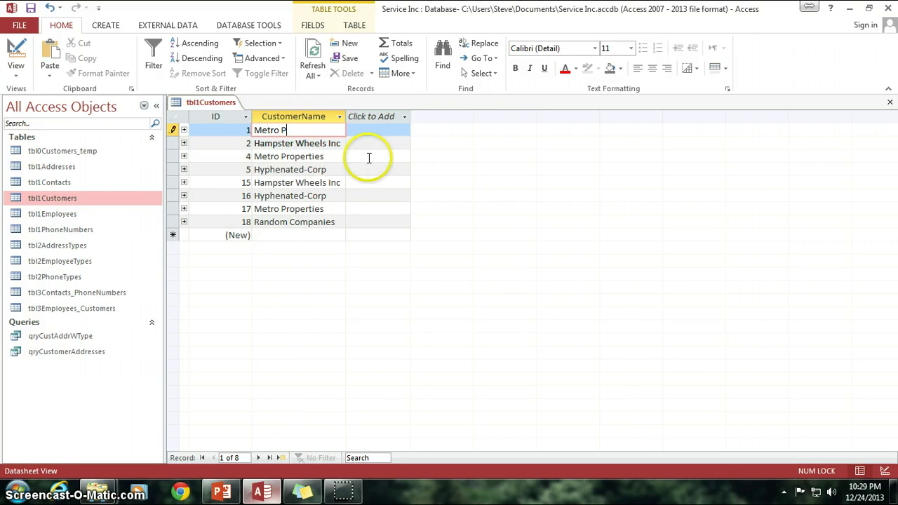
pyautogui.write('tro Properties')
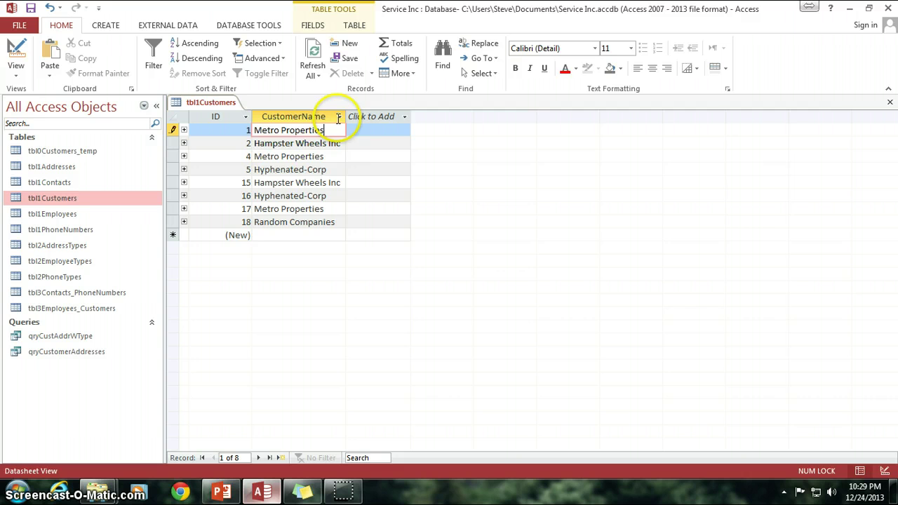
pyautogui.press('Down')
pyautogui.press('Down')
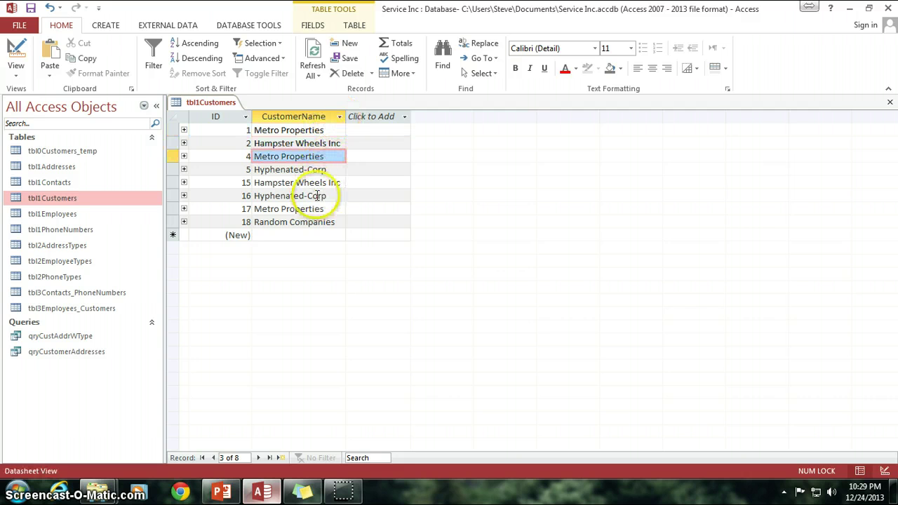
pyautogui.click(319, 209)
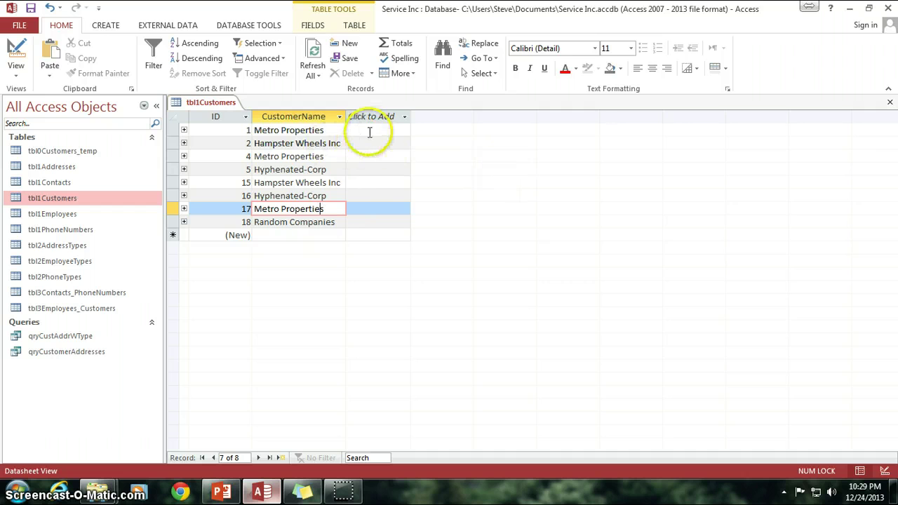
pyautogui.click(321, 130)
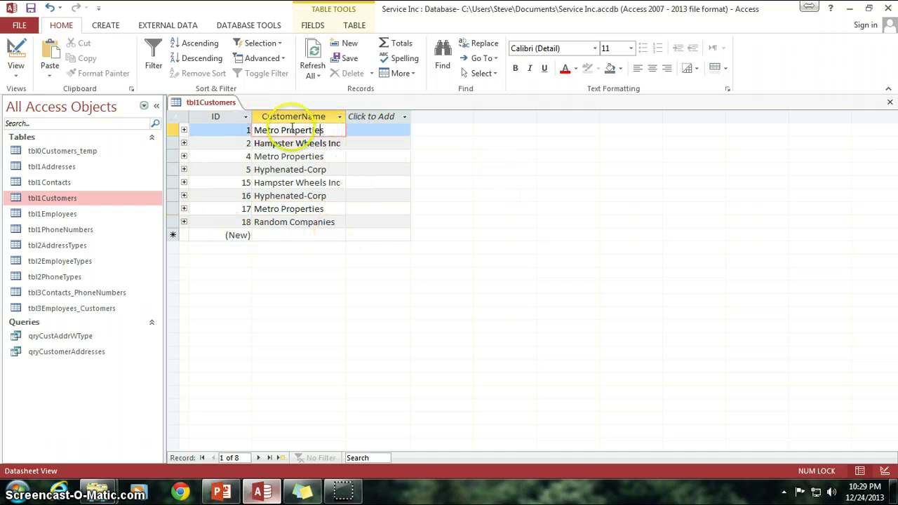
# Step: Create a blank query in Design view and make it an update query
pyautogui.click(107, 28)
pyautogui.click(194, 62)
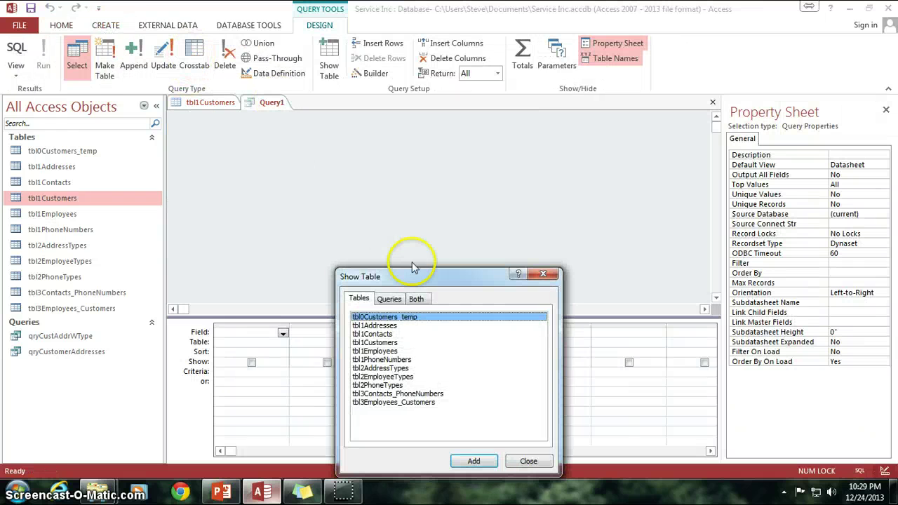
pyautogui.click(528, 462)
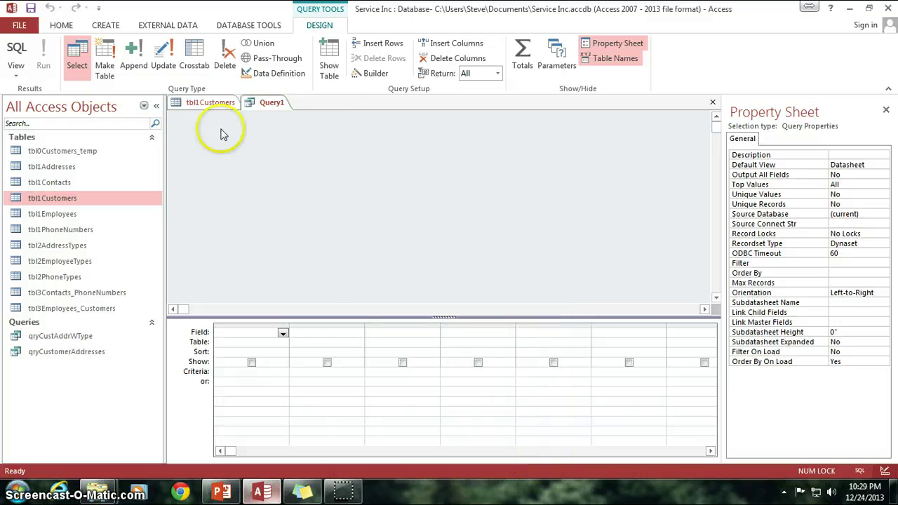
pyautogui.click(165, 60)
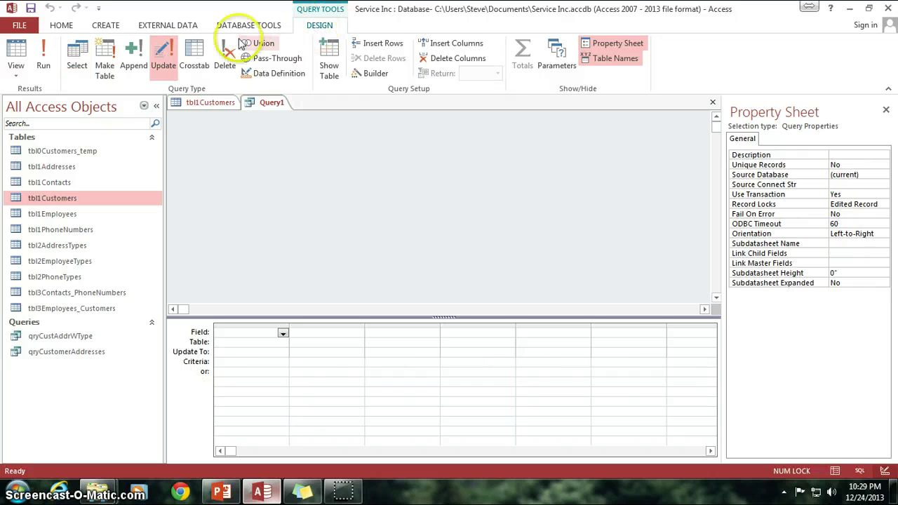
# Step: Add the tbl1Customers table to the query design
pyautogui.rightClick(371, 209)
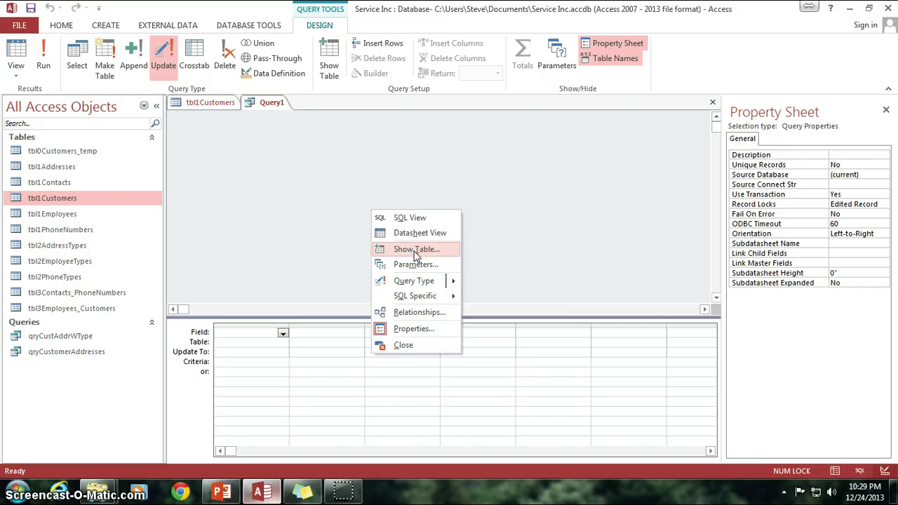
pyautogui.click(416, 257)
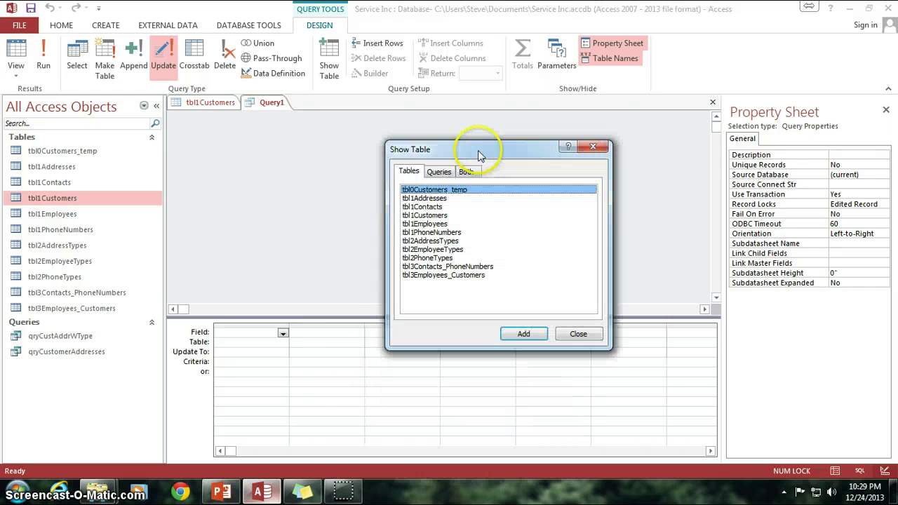
pyautogui.click(435, 214)
pyautogui.click(523, 334)
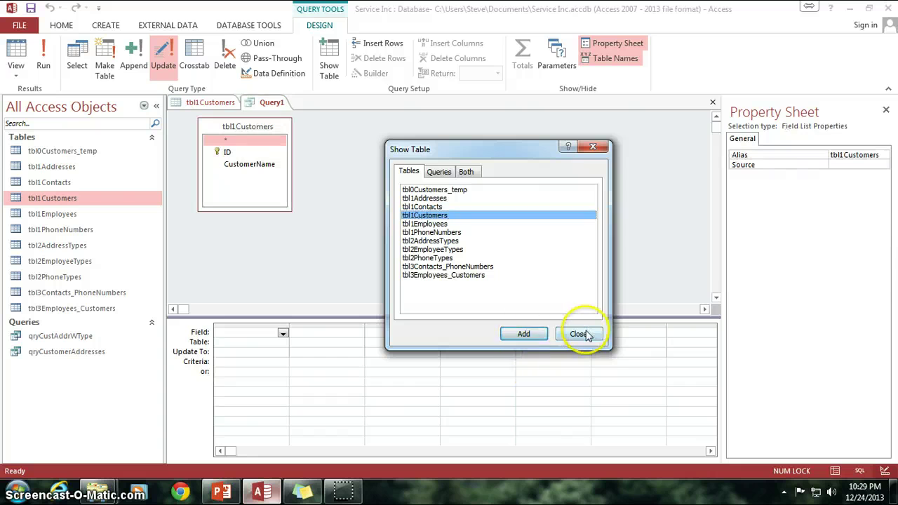
pyautogui.click(578, 333)
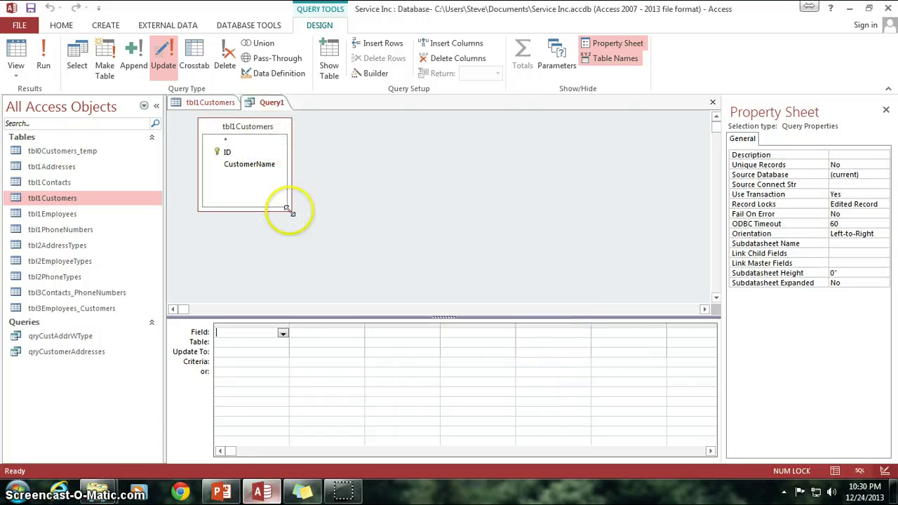
# Step: Add the CustomerName field from tbl1Customers to the query grid
pyautogui.moveTo(290, 206); pyautogui.dragTo(290, 188)
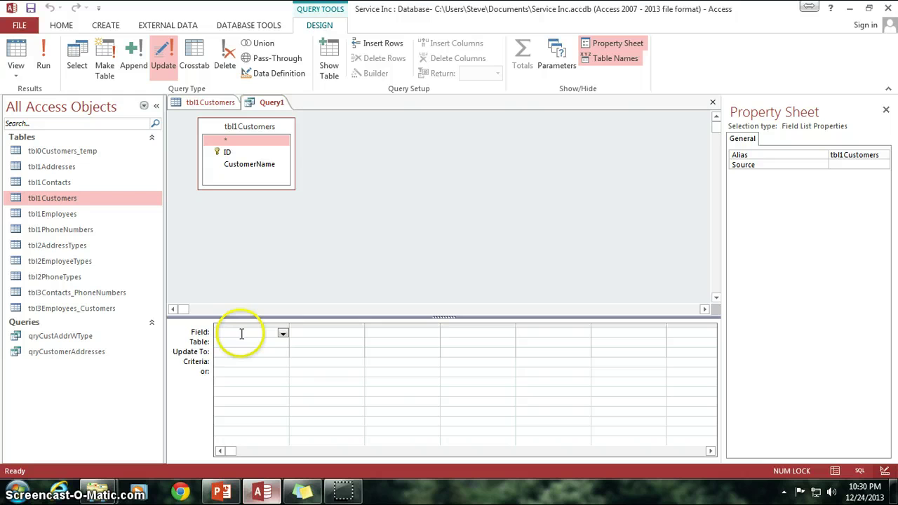
pyautogui.click(257, 169)
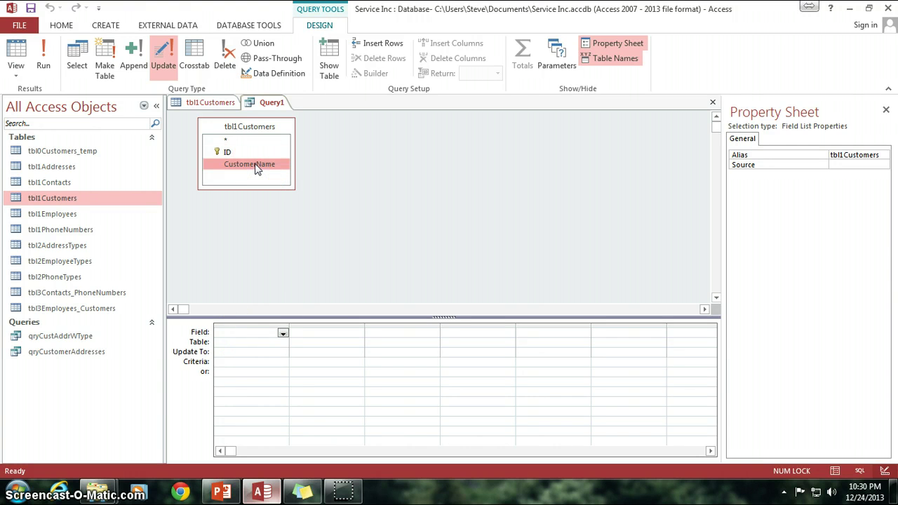
pyautogui.moveTo(254, 169); pyautogui.dragTo(254, 338)
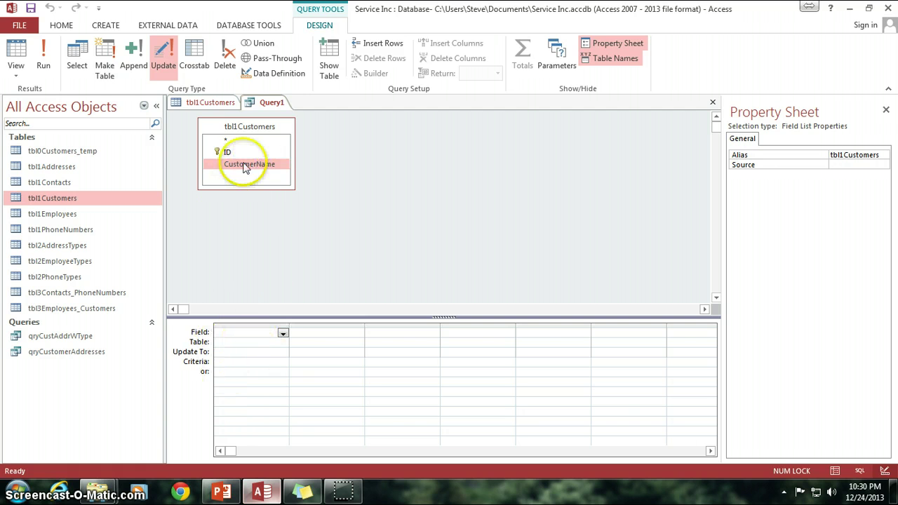
pyautogui.click(208, 104)
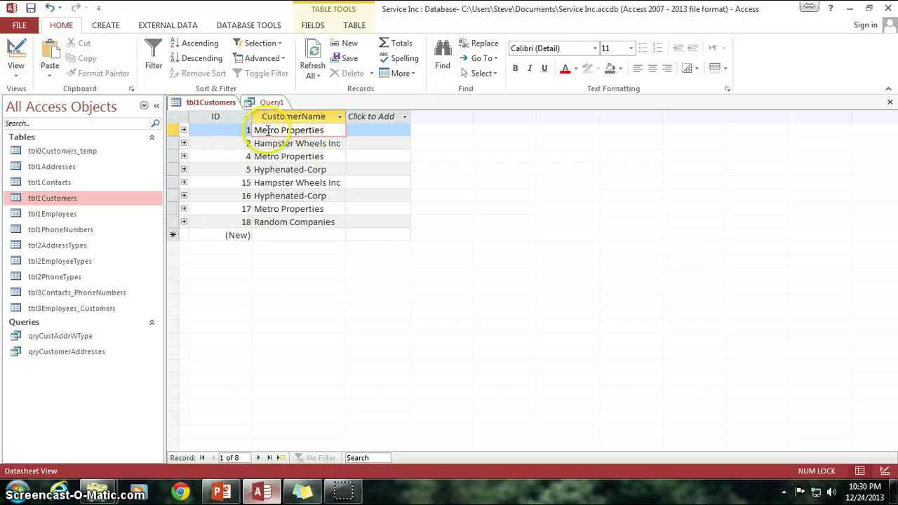
pyautogui.click(272, 102)
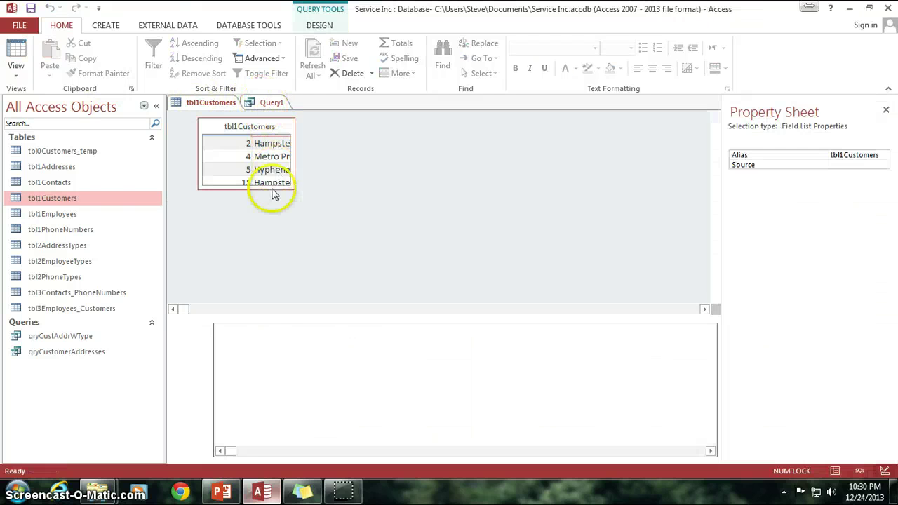
pyautogui.click(249, 165)
pyautogui.doubleClick(250, 165)
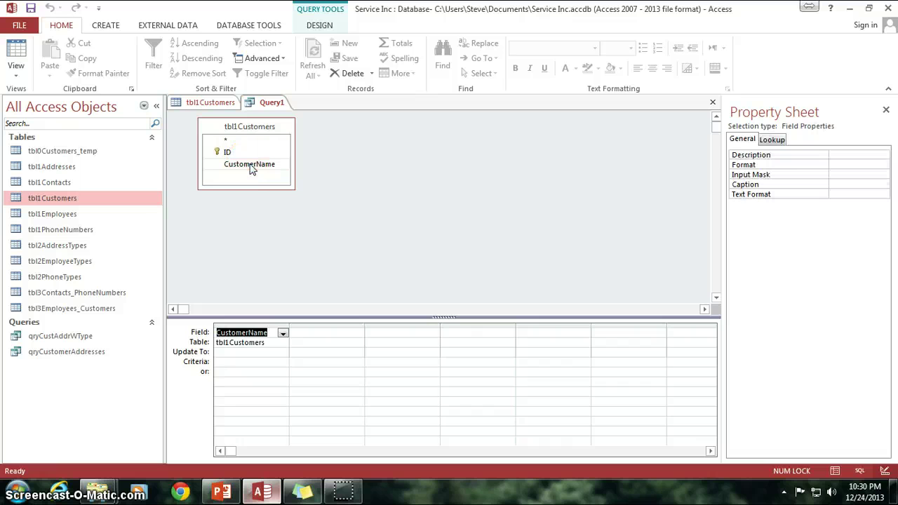
# Step: Enter Smiles Inc. as CustomerName's Update To value
pyautogui.click(239, 353)
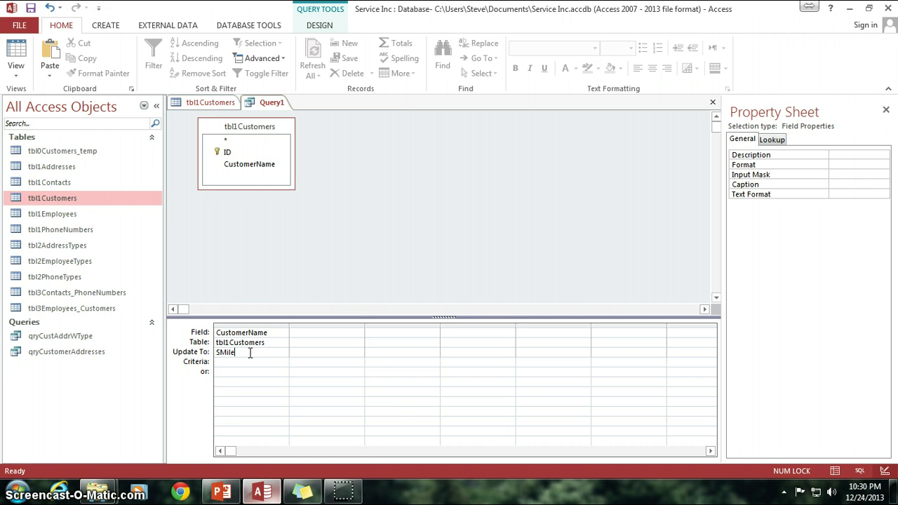
pyautogui.write('mi')
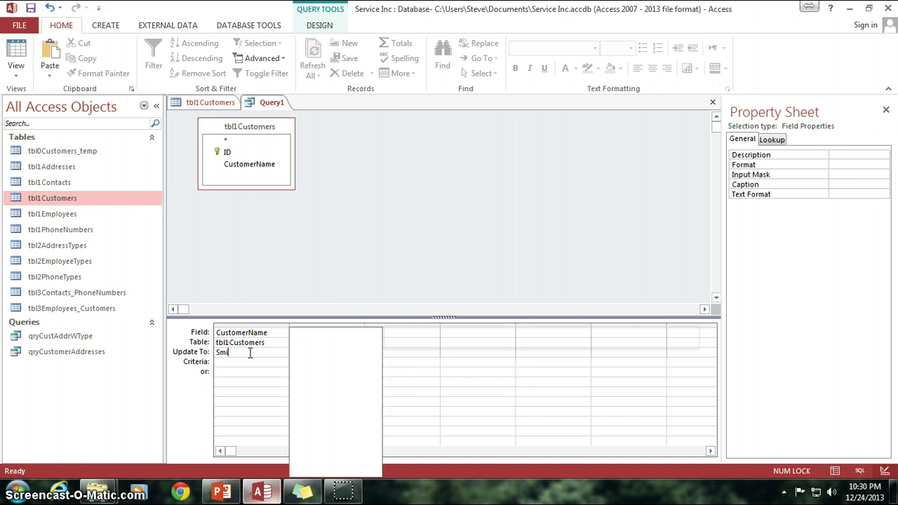
pyautogui.write('les Inc.')
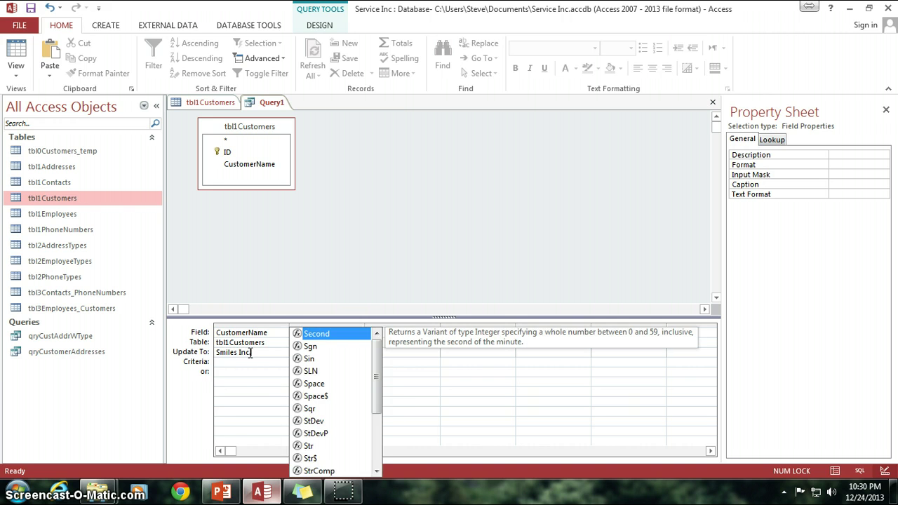
pyautogui.press('Return')
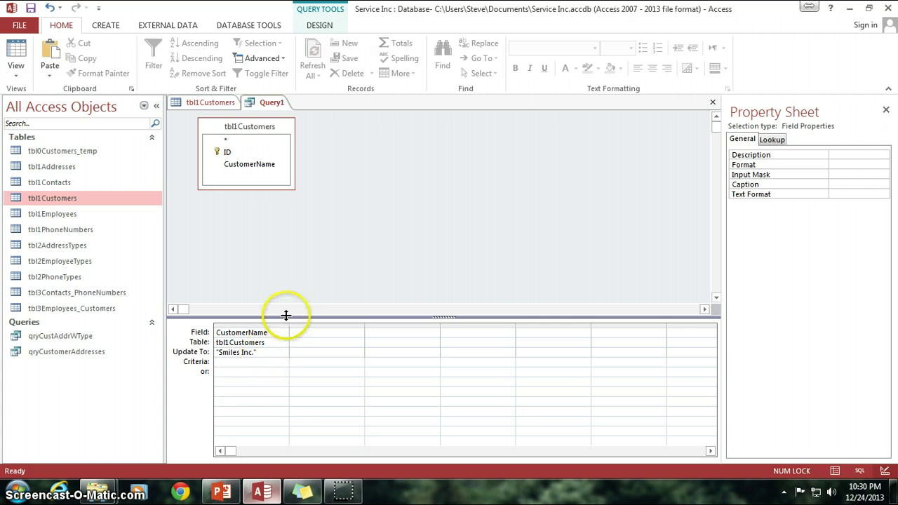
# Step: Enter "Metro Properties" as the CustomerName criterion
pyautogui.click(230, 362)
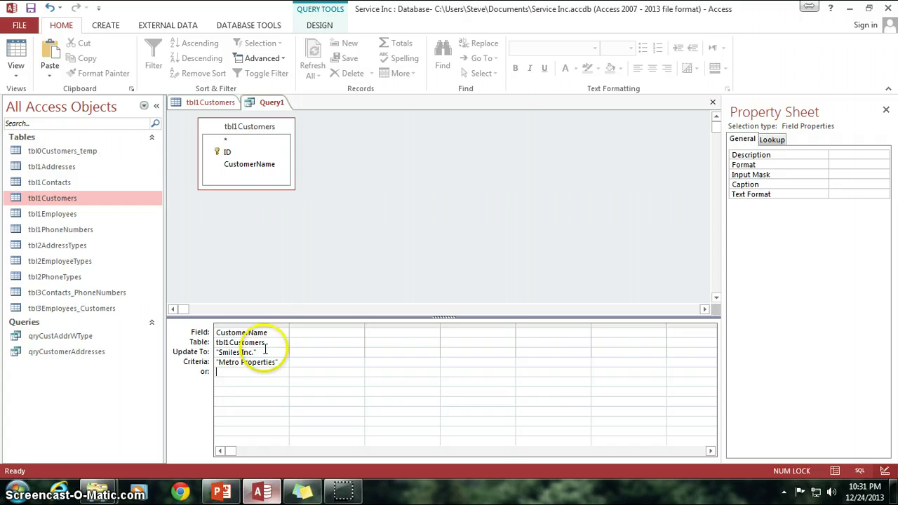
pyautogui.moveTo(242, 353); pyautogui.dragTo(214, 358)
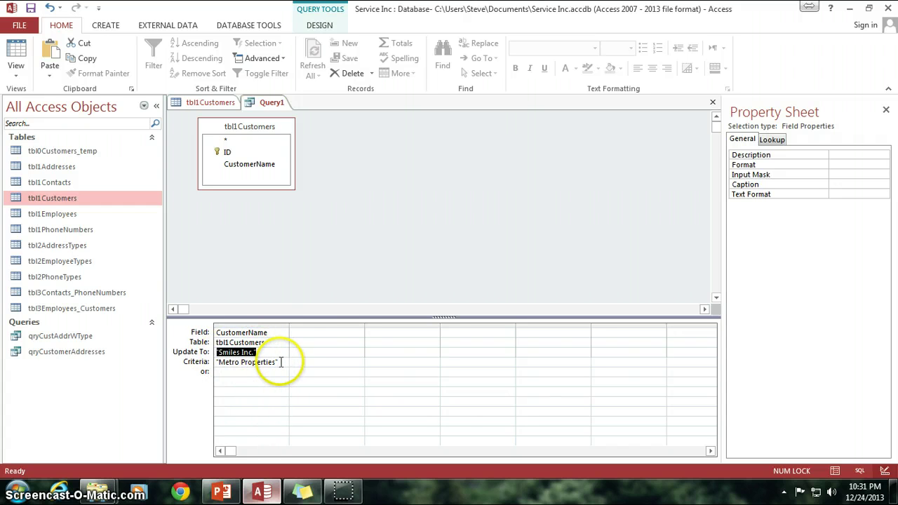
pyautogui.moveTo(279, 362); pyautogui.dragTo(208, 352)
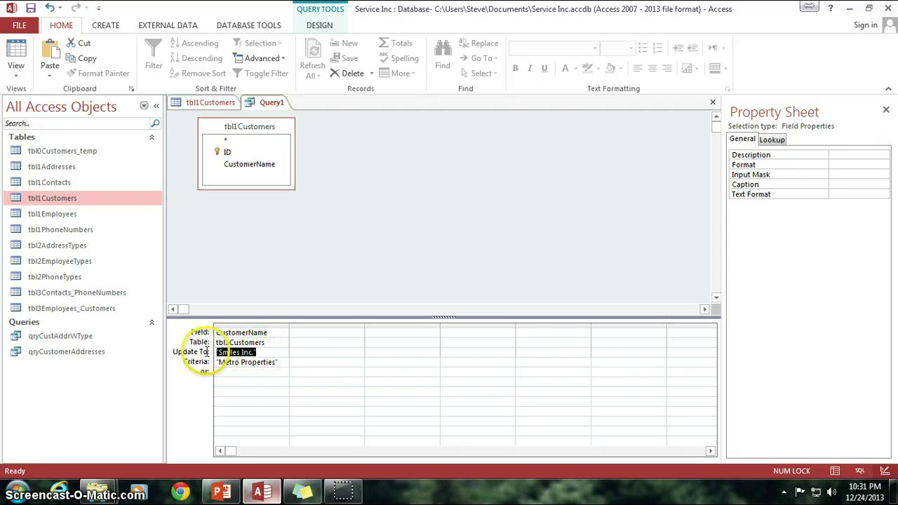
pyautogui.click(306, 227)
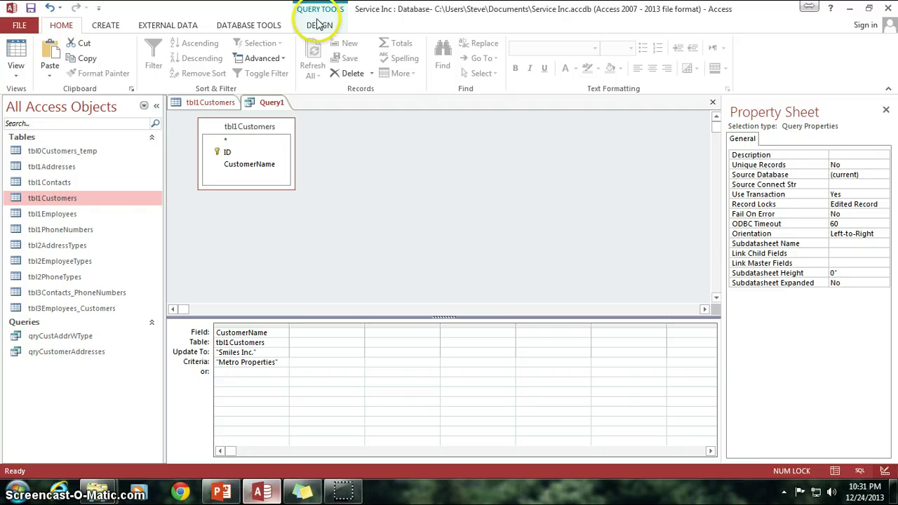
# Step: Preview the records the query will change in Datasheet view, then return to Design view
pyautogui.click(15, 54)
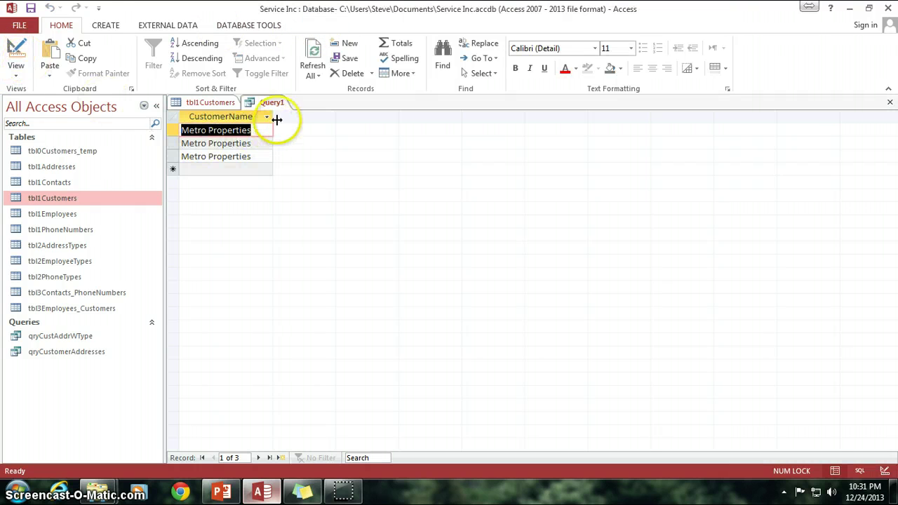
pyautogui.moveTo(276, 117); pyautogui.dragTo(308, 118)
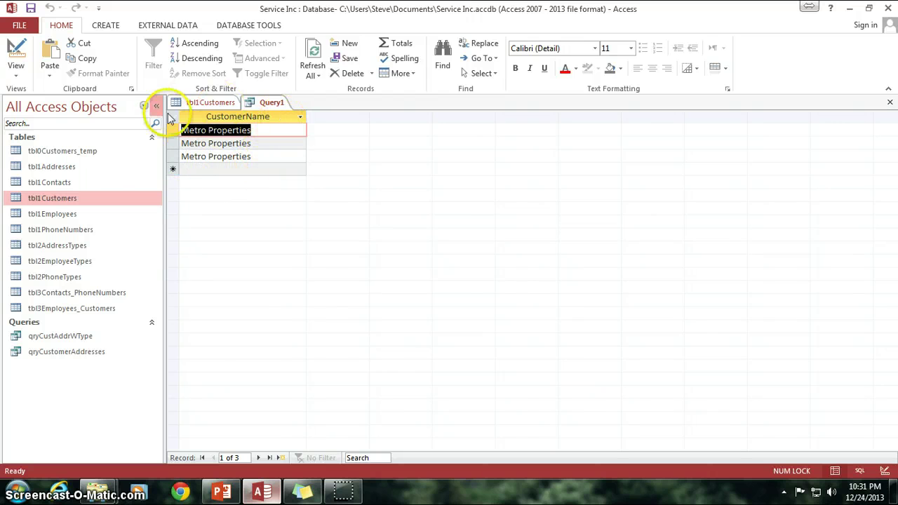
pyautogui.click(16, 48)
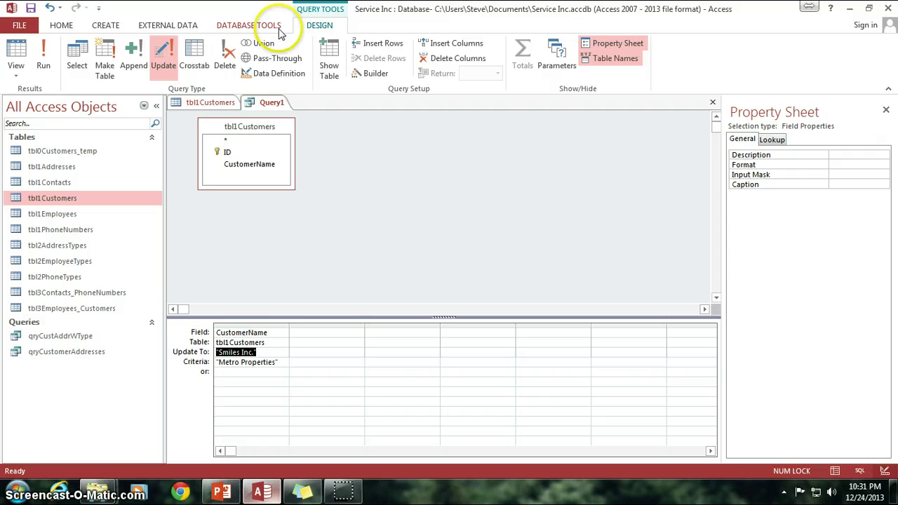
# Step: Run the update query, confirm the 3-row update, and view tbl1Customers
pyautogui.click(44, 58)
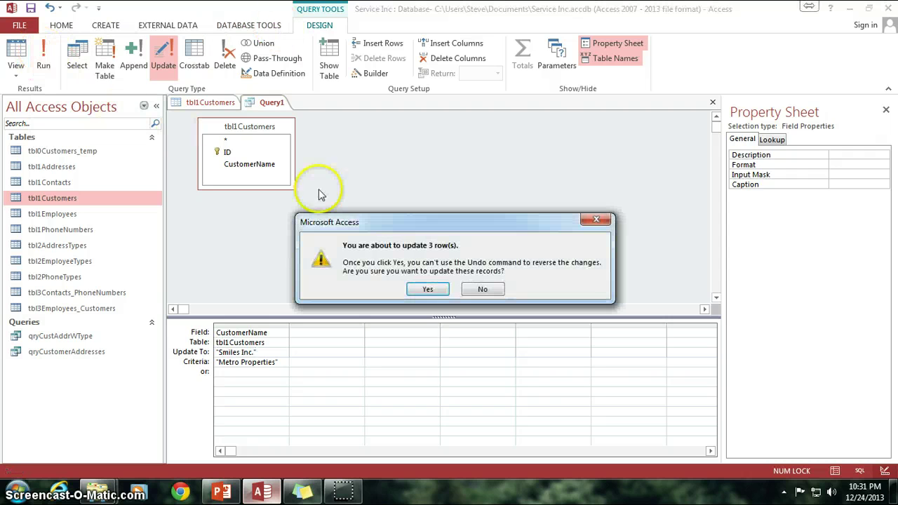
pyautogui.click(421, 290)
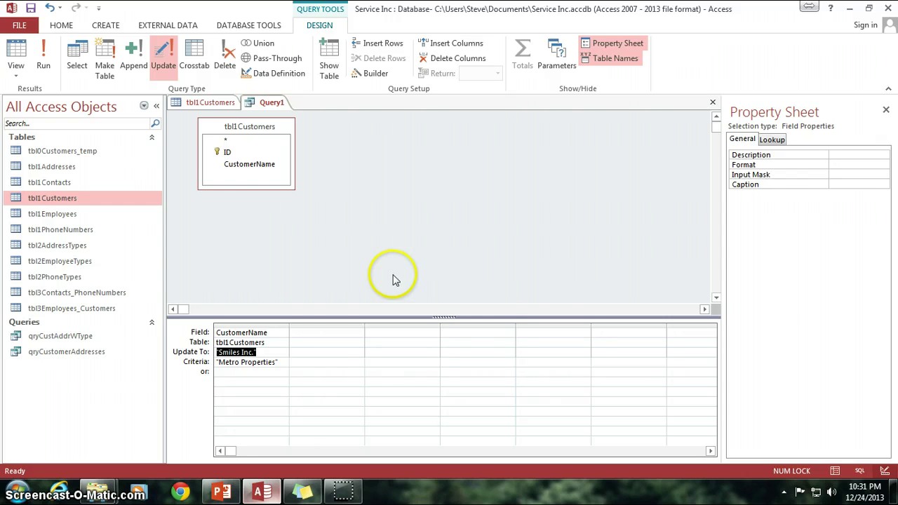
pyautogui.click(330, 202)
pyautogui.click(210, 104)
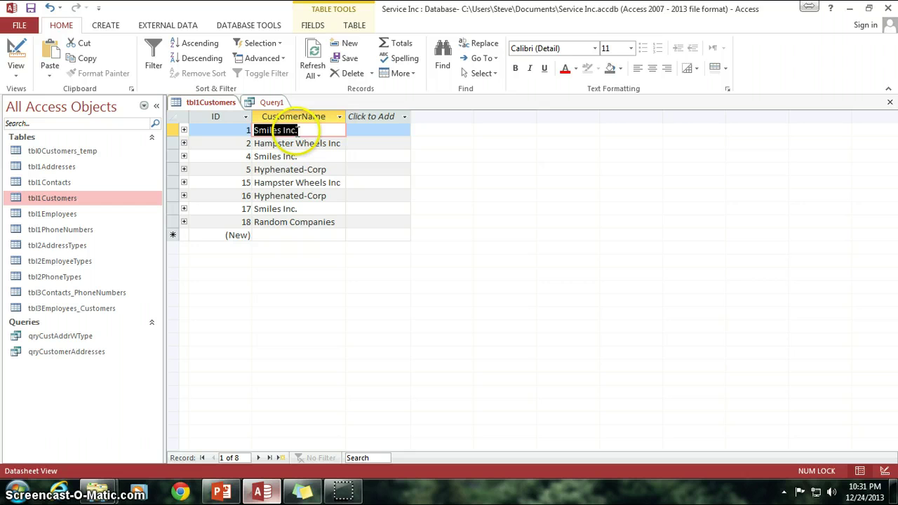
pyautogui.click(309, 131)
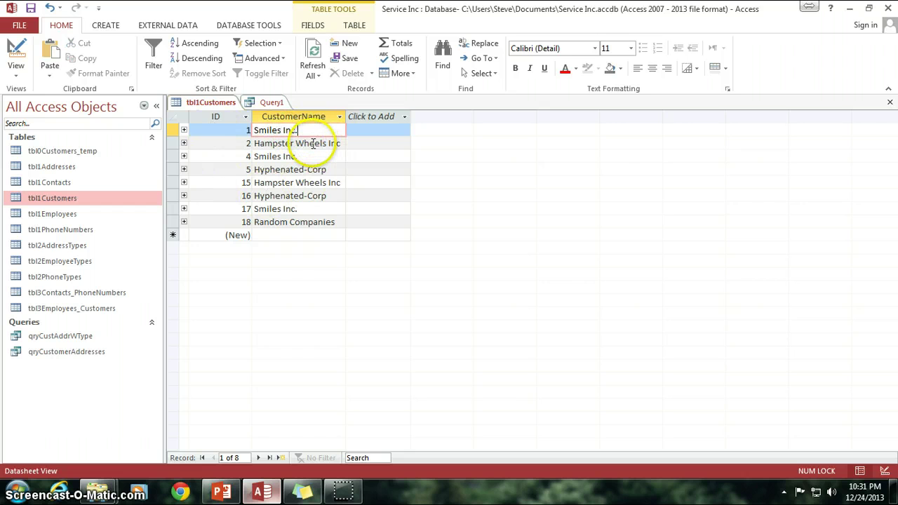
pyautogui.moveTo(300, 132); pyautogui.dragTo(249, 132)
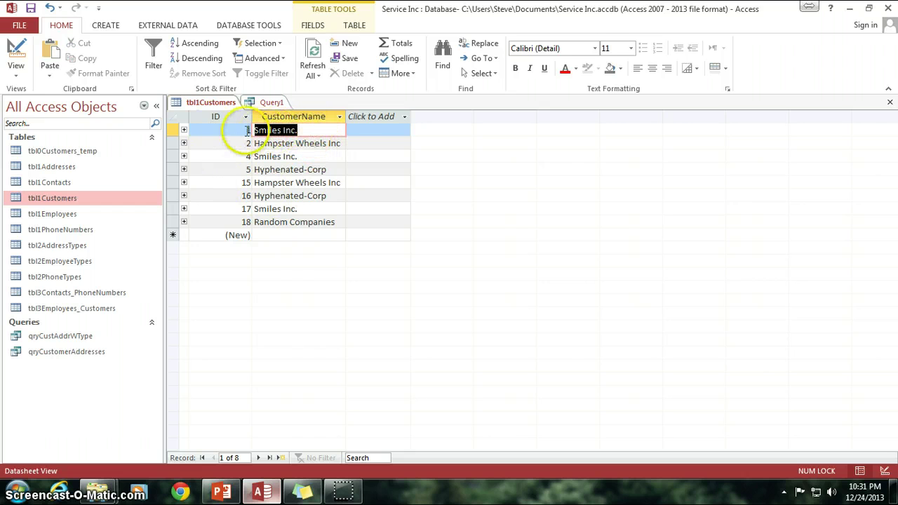
pyautogui.click(323, 157)
pyautogui.click(311, 208)
pyautogui.moveTo(311, 209); pyautogui.dragTo(251, 208)
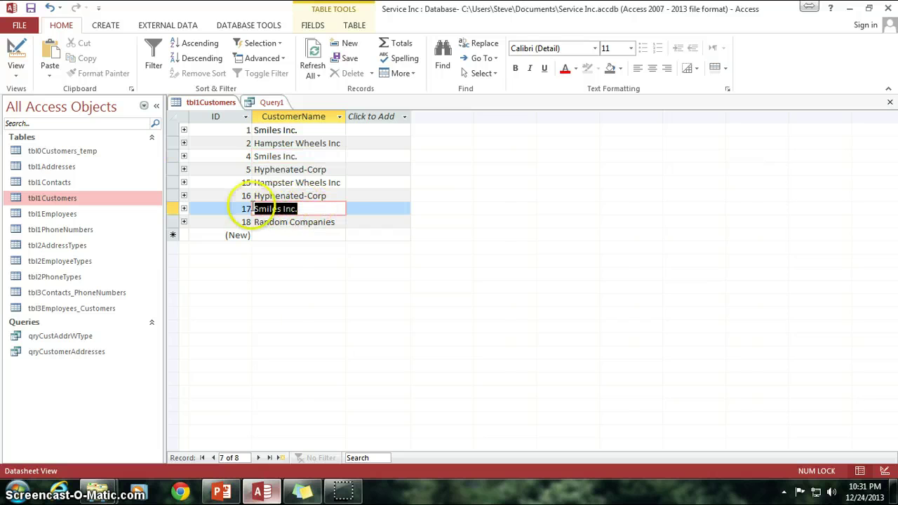
pyautogui.click(301, 234)
pyautogui.click(310, 208)
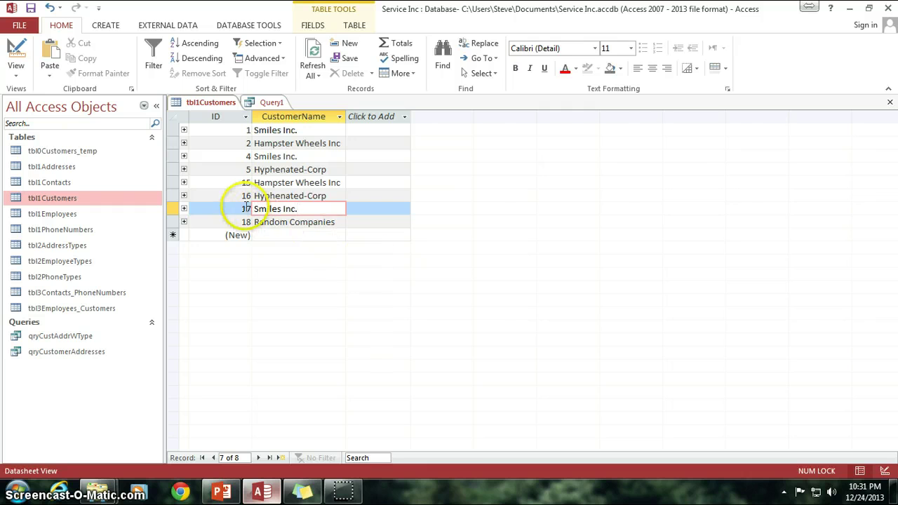
pyautogui.moveTo(239, 209); pyautogui.dragTo(250, 209)
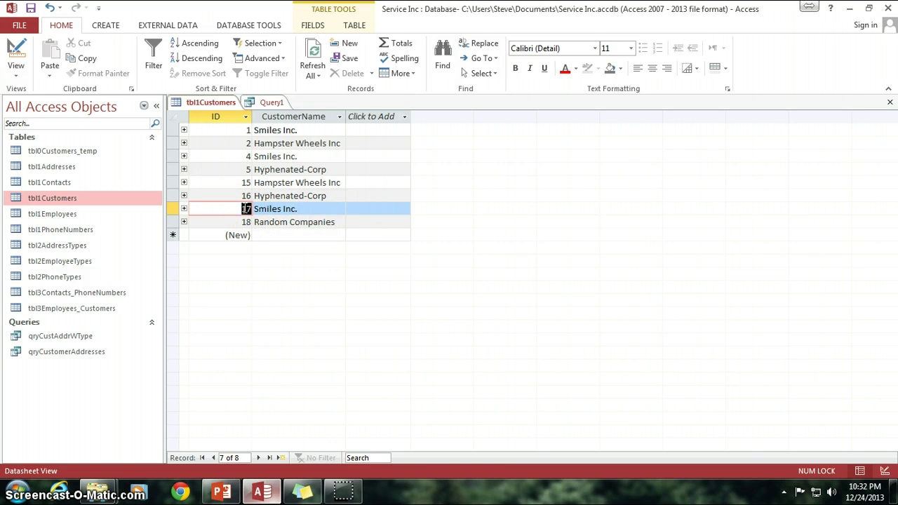
# Step: Delete the Metro Properties criterion and add the ID field to the query grid
pyautogui.click(269, 103)
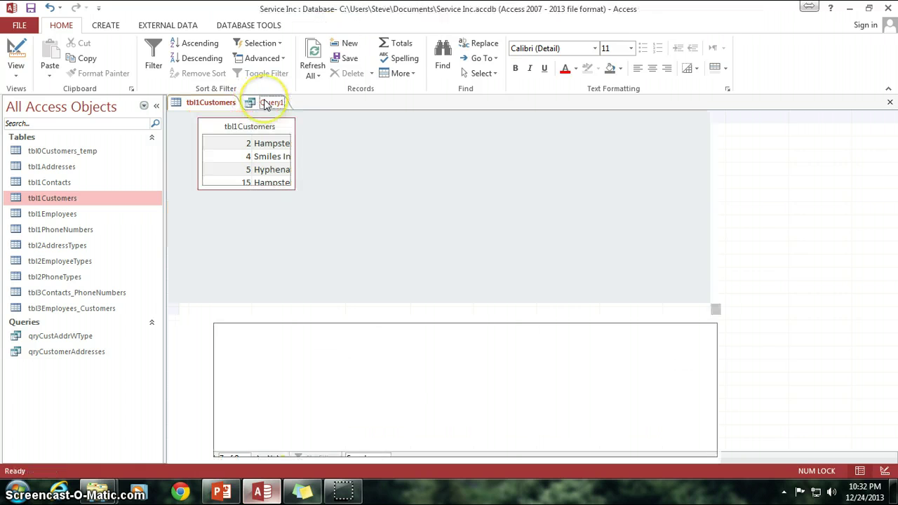
pyautogui.click(213, 362)
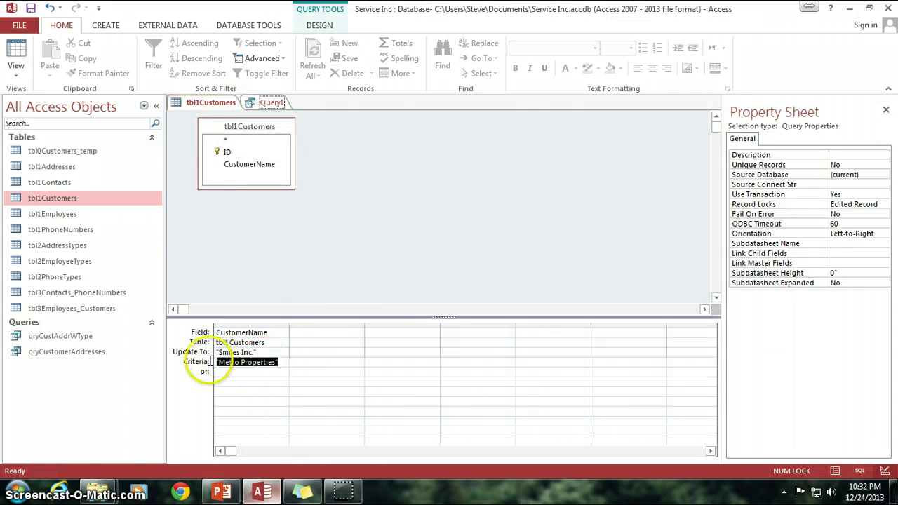
pyautogui.press('Delete')
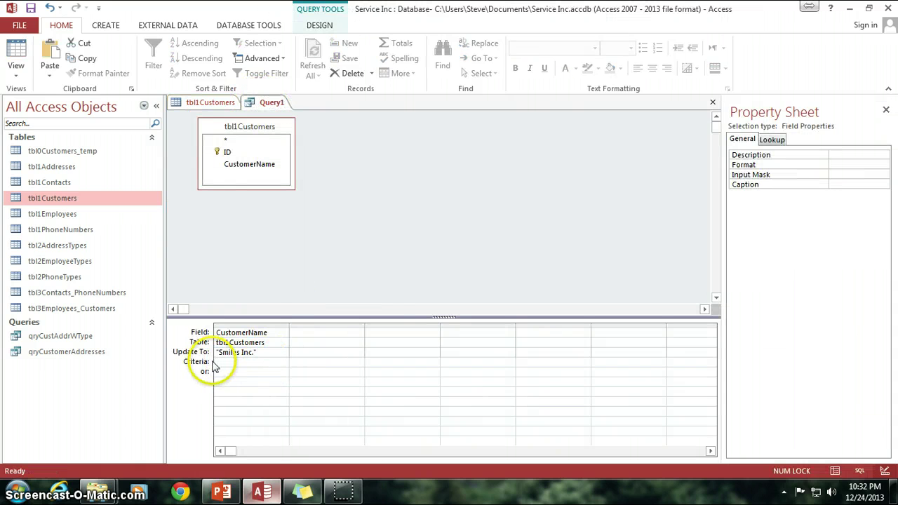
pyautogui.click(234, 153)
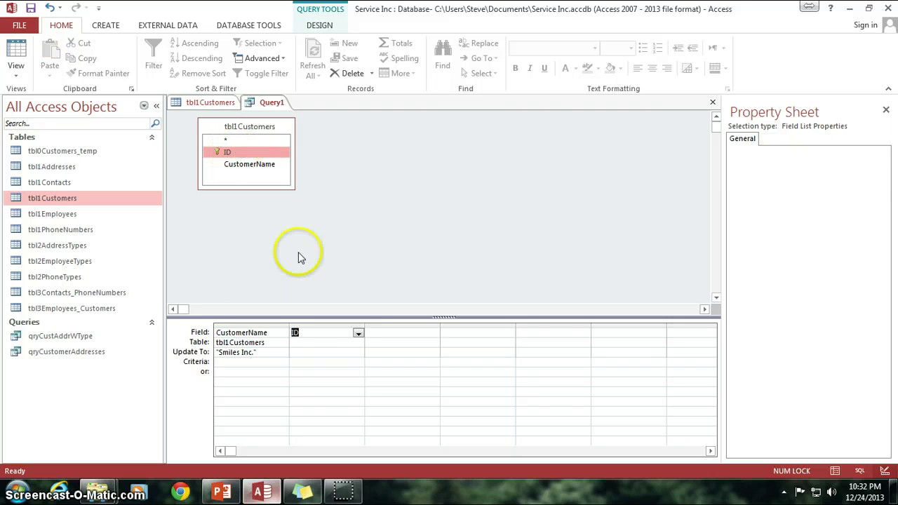
pyautogui.click(322, 351)
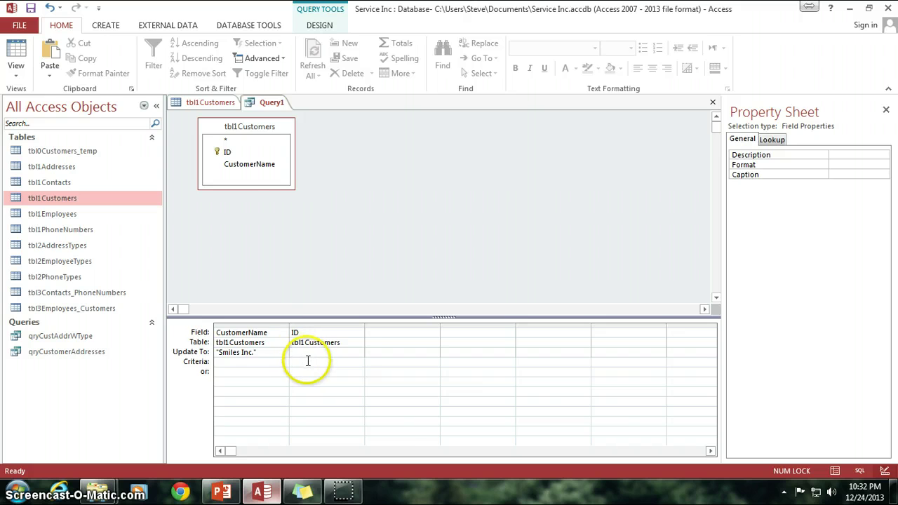
# Step: Set the ID criterion to 17, with CustomerName still updating to "Smiles Inc."
pyautogui.click(210, 102)
pyautogui.moveTo(235, 208); pyautogui.dragTo(248, 209)
pyautogui.hotkey('ctrl', 'c')
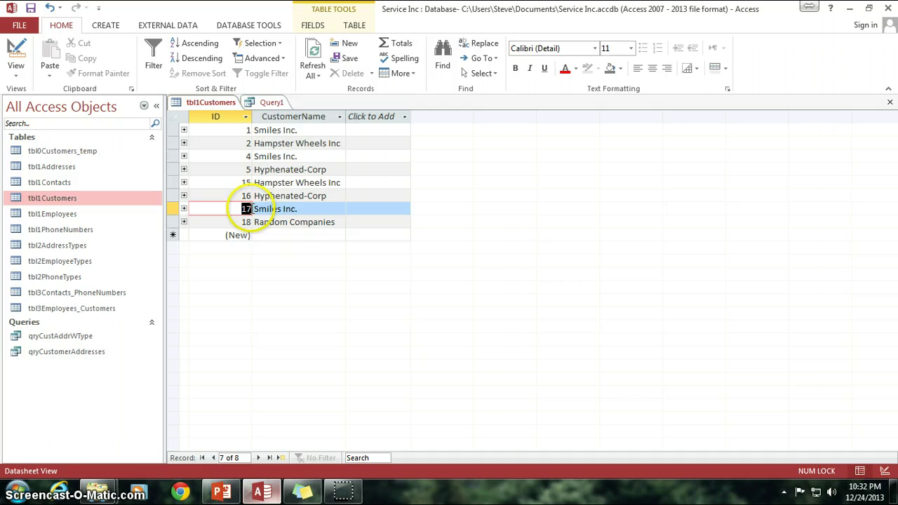
pyautogui.click(272, 103)
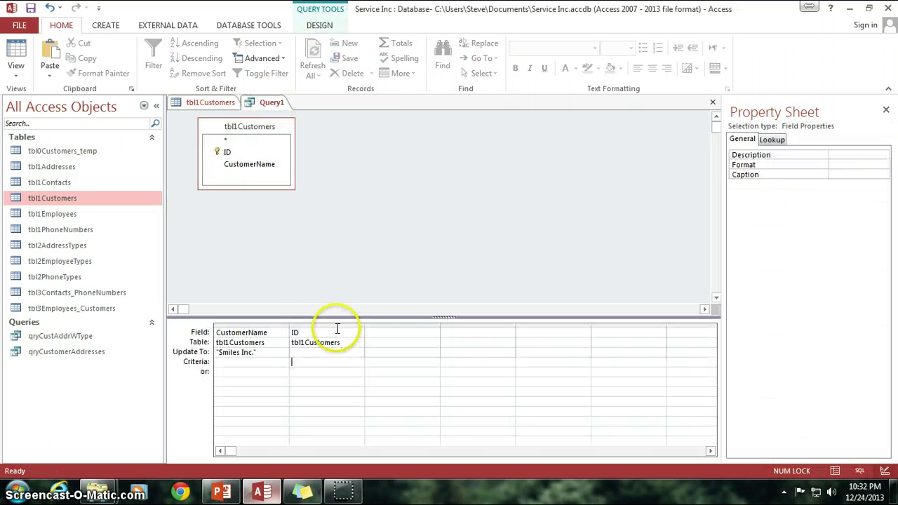
pyautogui.hotkey('ctrl', 'v')
pyautogui.click(311, 373)
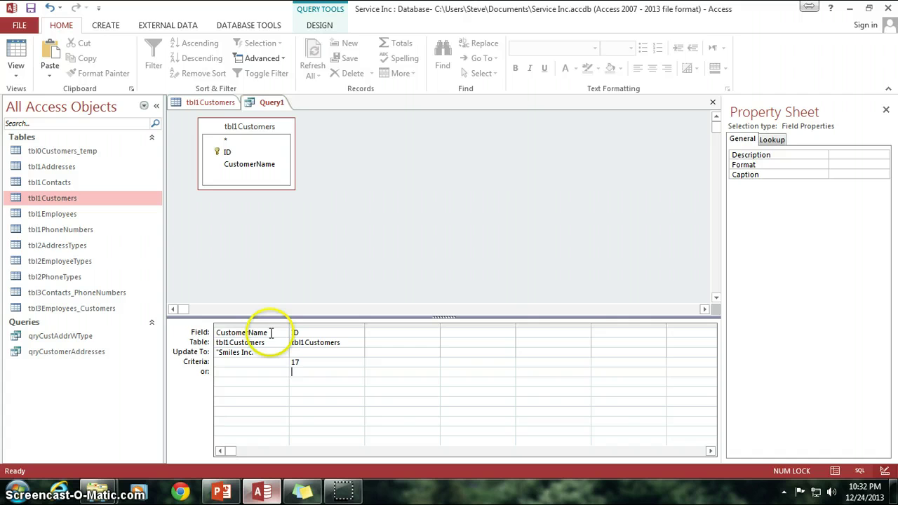
pyautogui.moveTo(271, 333); pyautogui.dragTo(214, 332)
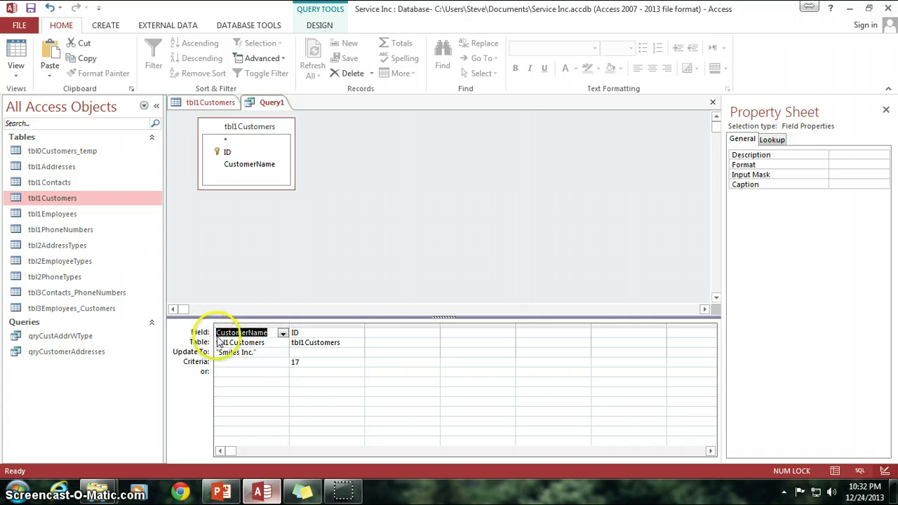
pyautogui.moveTo(260, 354); pyautogui.dragTo(204, 350)
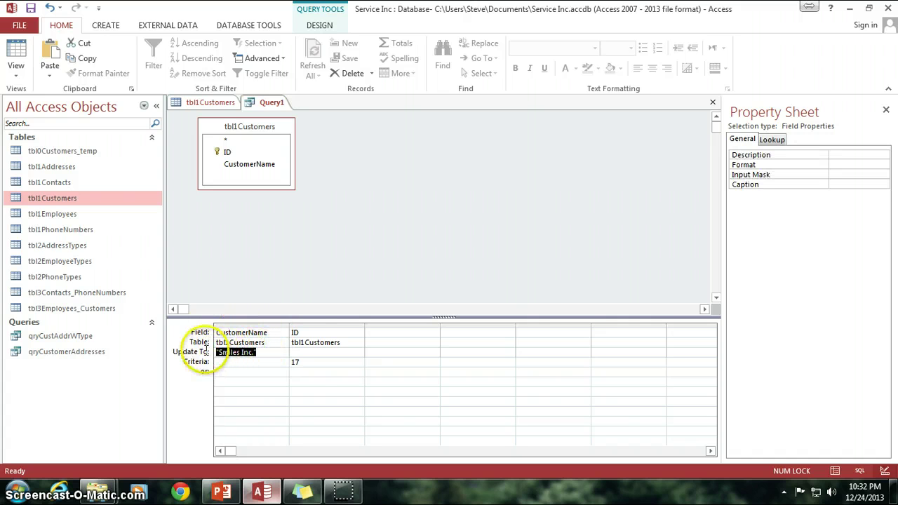
pyautogui.click(311, 332)
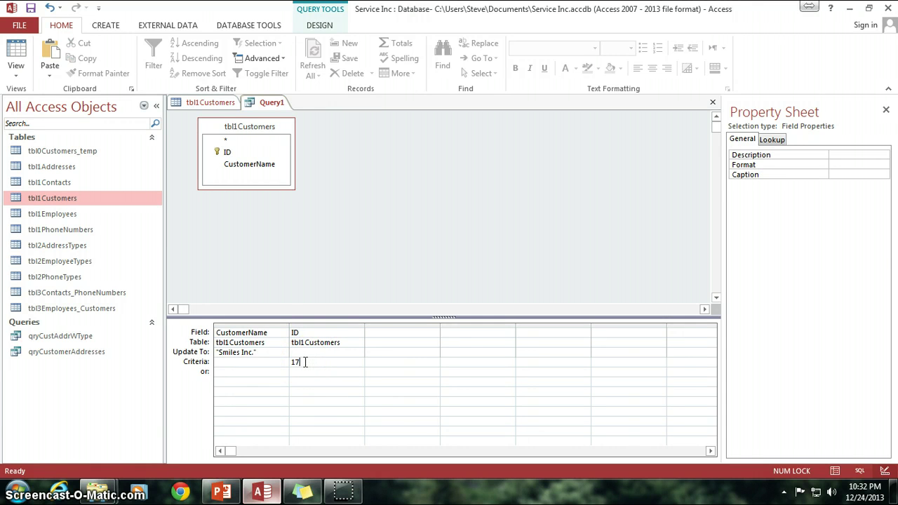
# Step: Run Query1 and confirm updating the 1 matching row
pyautogui.click(324, 225)
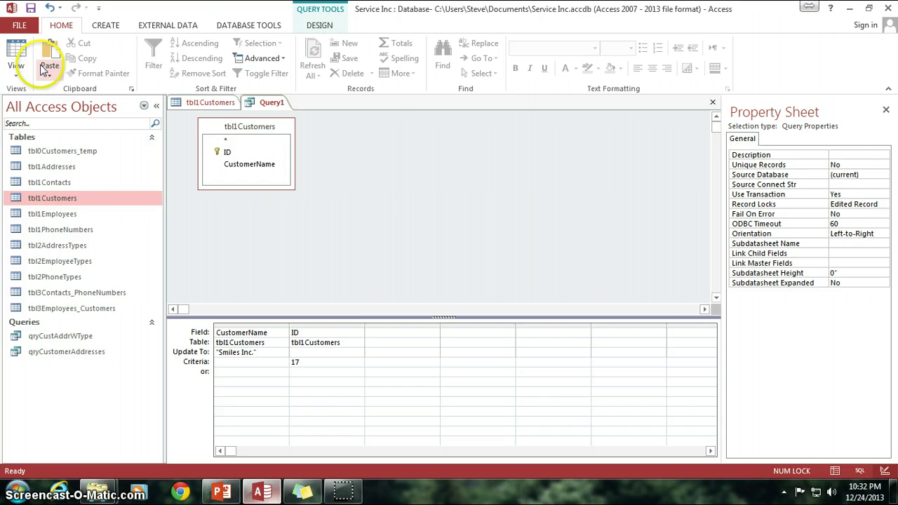
pyautogui.click(320, 25)
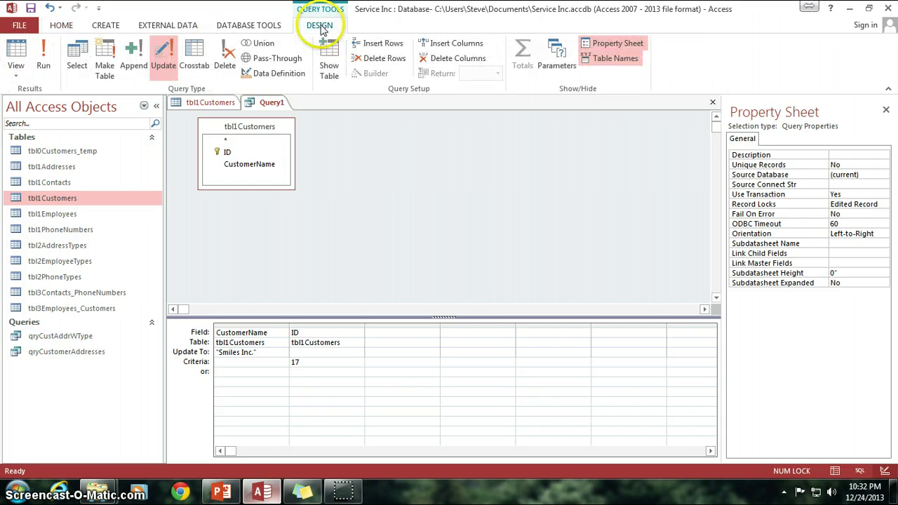
pyautogui.click(44, 52)
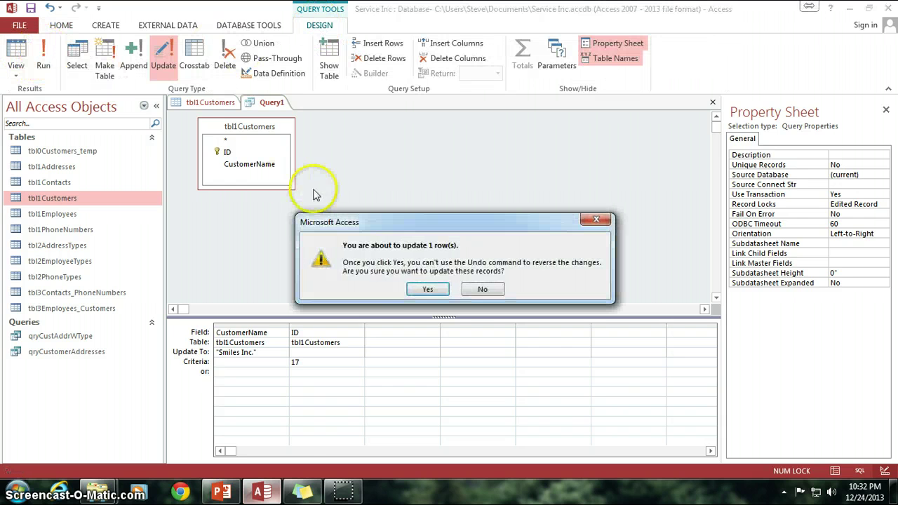
pyautogui.click(427, 290)
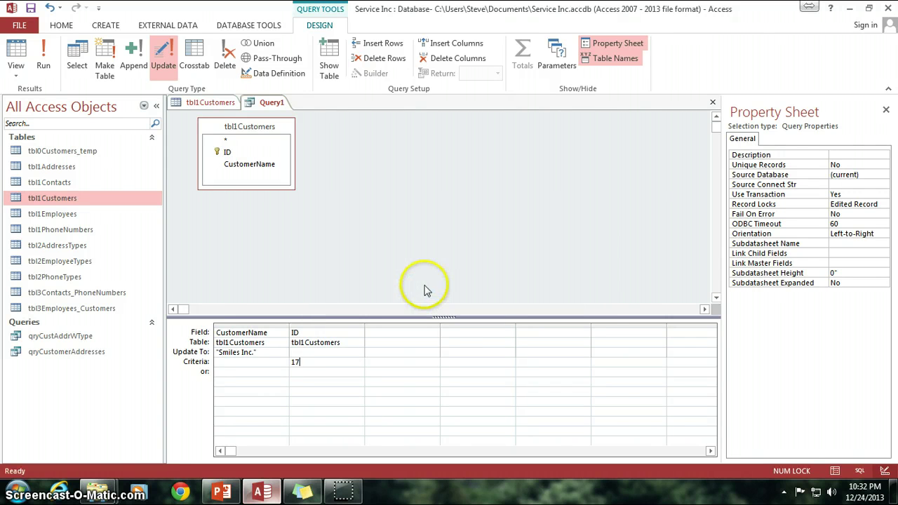
# Step: Check in tbl1Customers that record 17's customer name now reads Smiles Inc
pyautogui.click(211, 103)
pyautogui.click(322, 209)
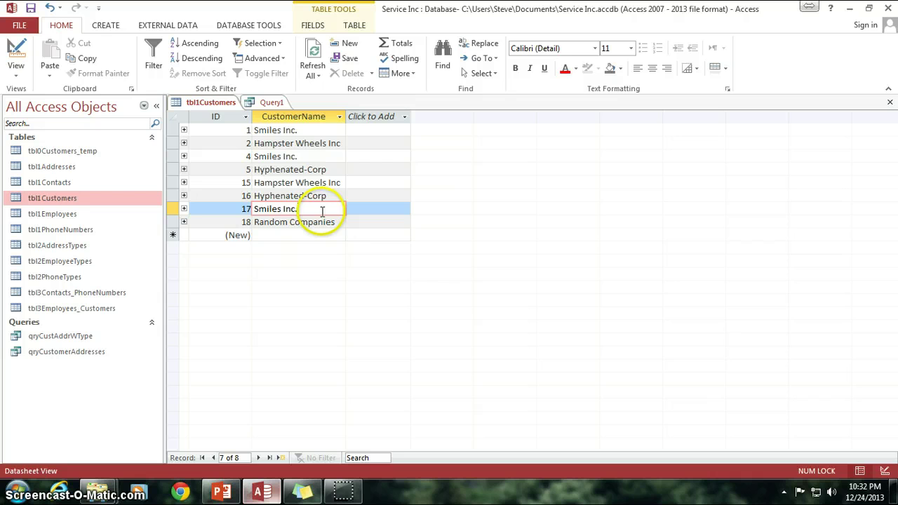
pyautogui.moveTo(321, 210); pyautogui.dragTo(224, 207)
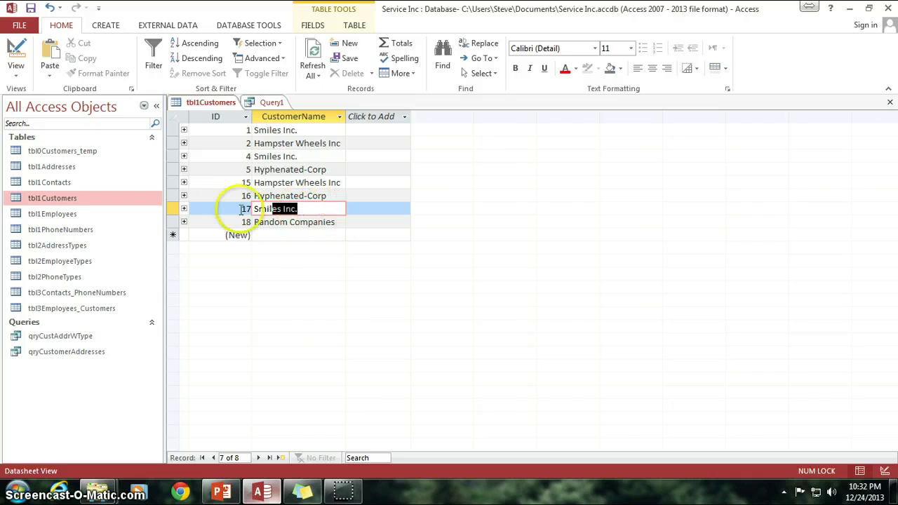
# Step: Change CustomerName's Update To value to "Smiles Incorporated", leaving the query unsaved
pyautogui.click(263, 102)
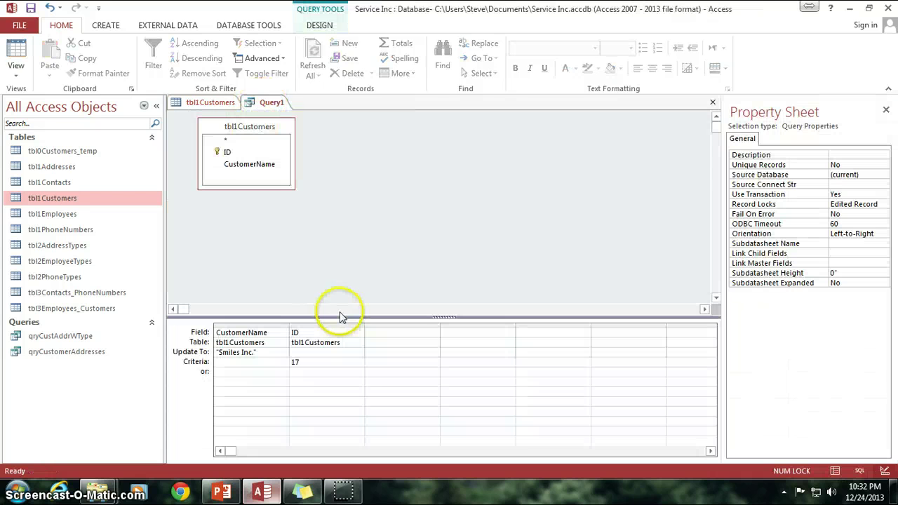
pyautogui.click(255, 352)
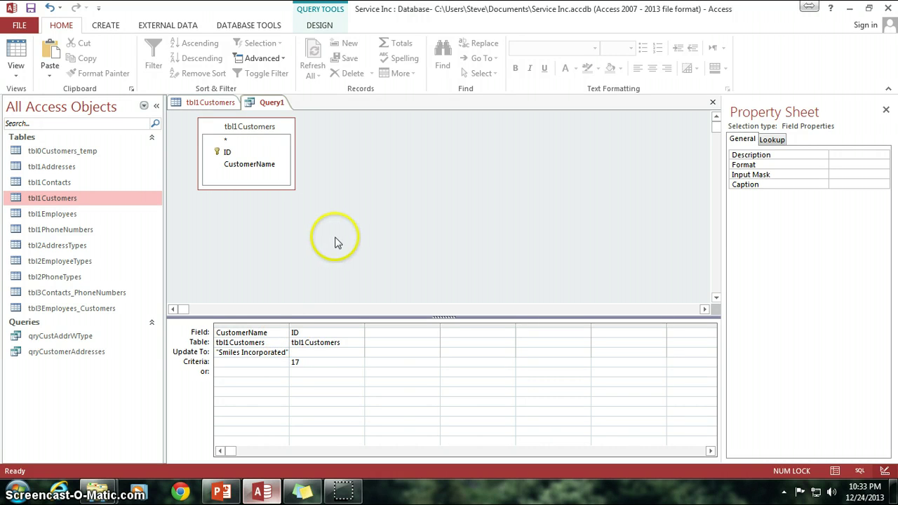
pyautogui.click(331, 237)
pyautogui.click(32, 9)
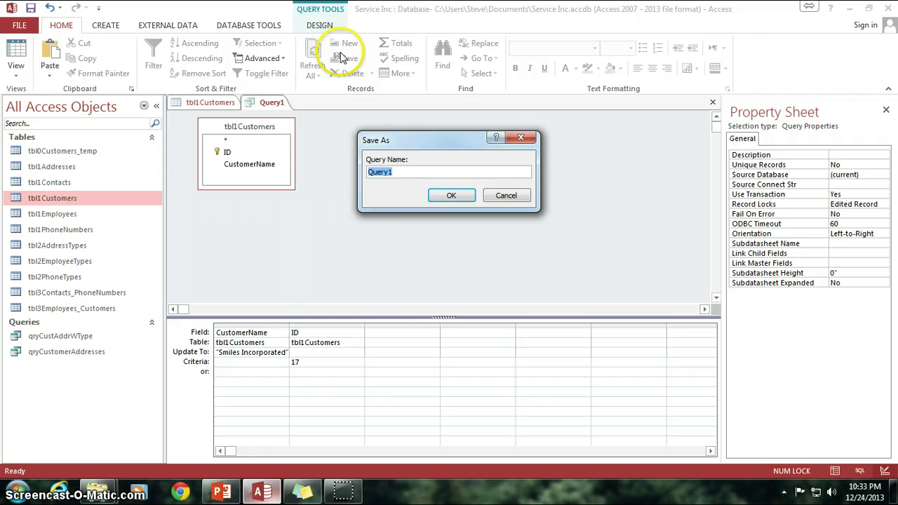
pyautogui.click(509, 195)
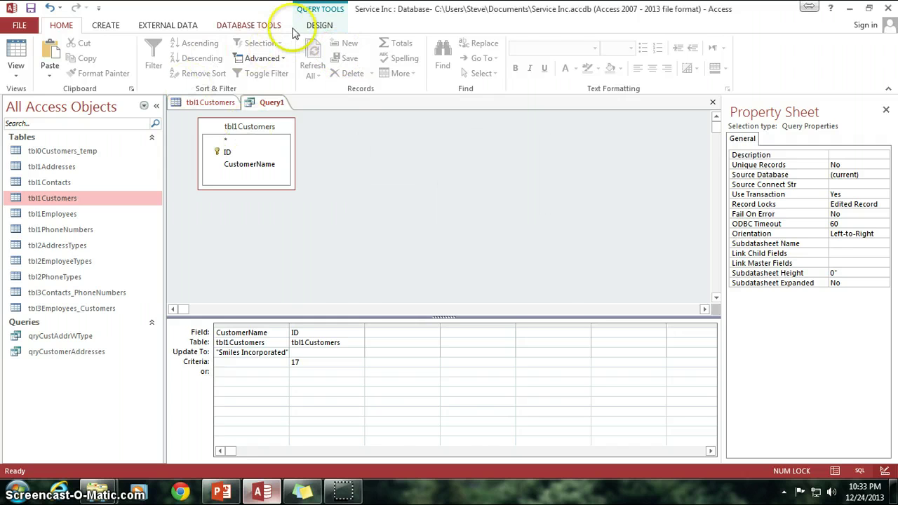
# Step: Run the query again, confirm the 1-row update, and verify record 17 reads Smiles Incorporated
pyautogui.click(319, 25)
pyautogui.click(42, 46)
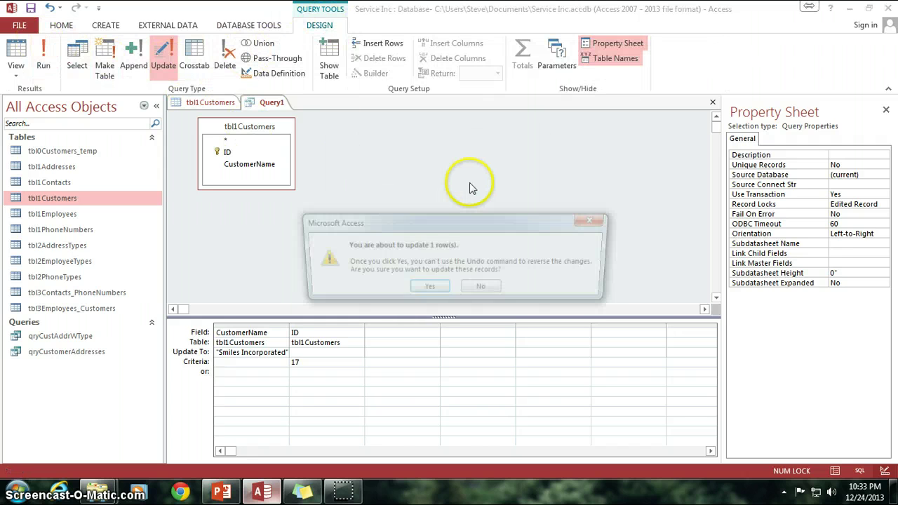
pyautogui.click(422, 287)
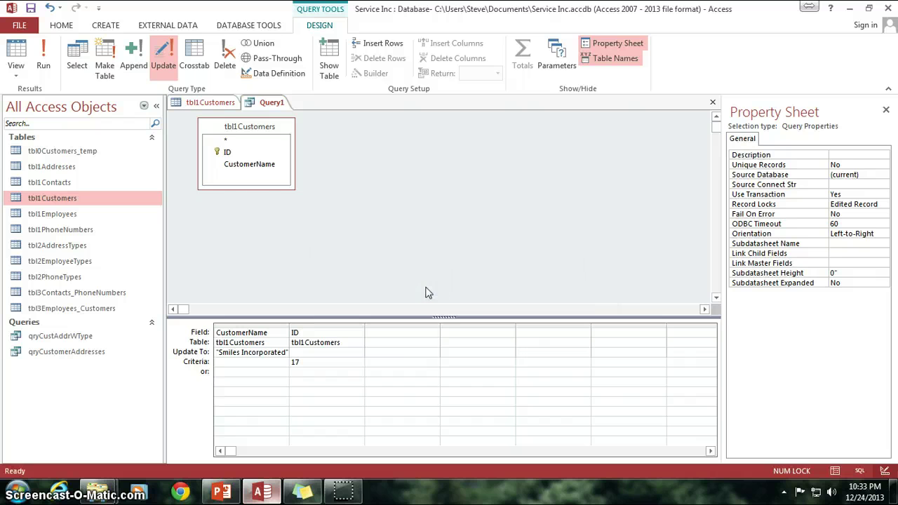
pyautogui.click(208, 102)
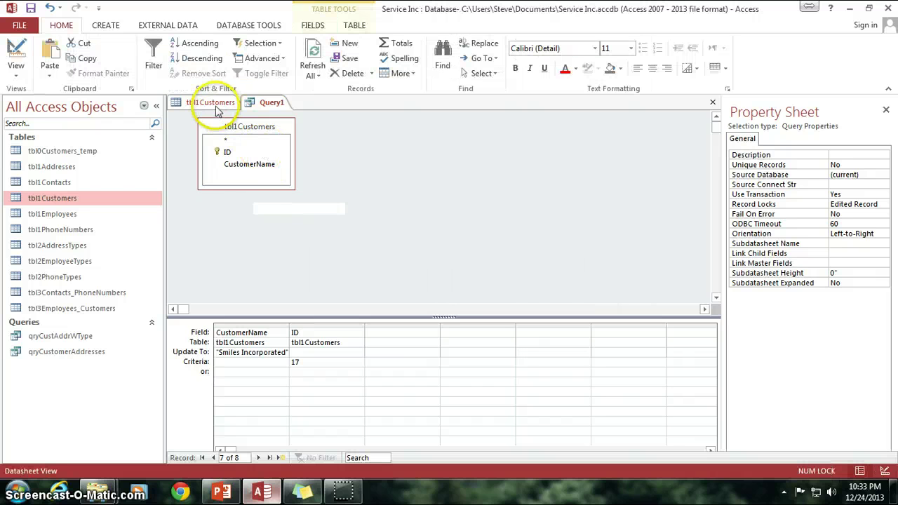
pyautogui.click(342, 209)
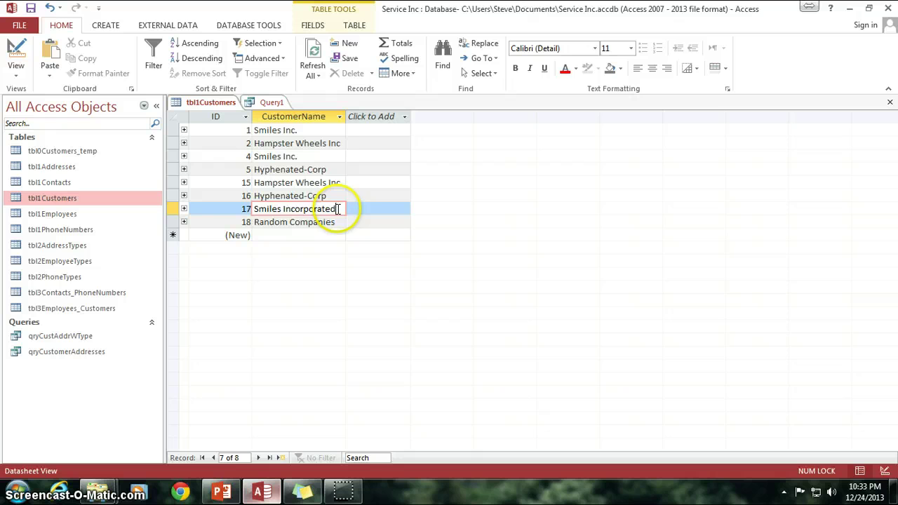
pyautogui.click(252, 208)
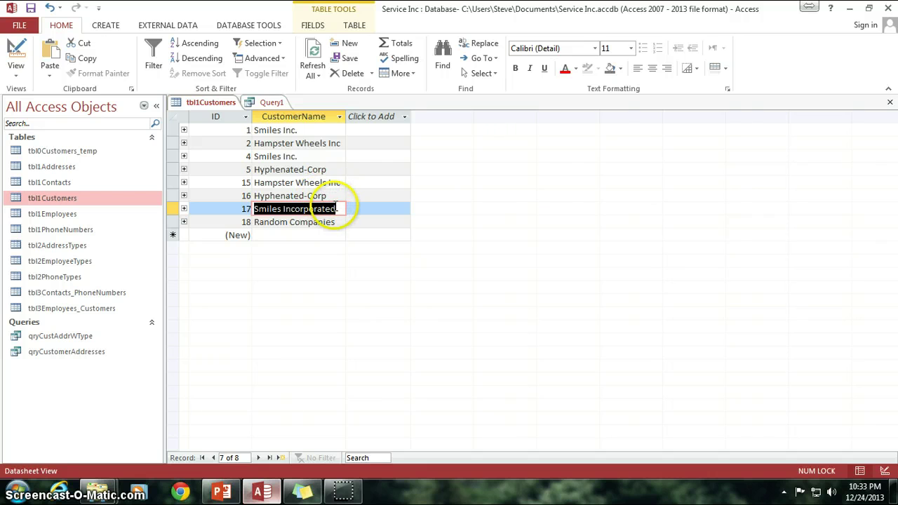
# Step: Enter "Smiles Inc." as the CustomerName criterion
pyautogui.click(271, 102)
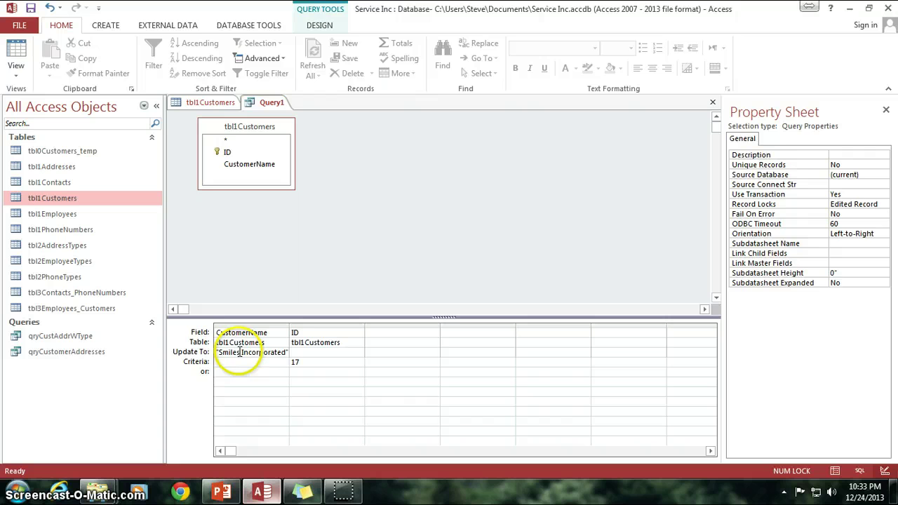
pyautogui.click(255, 352)
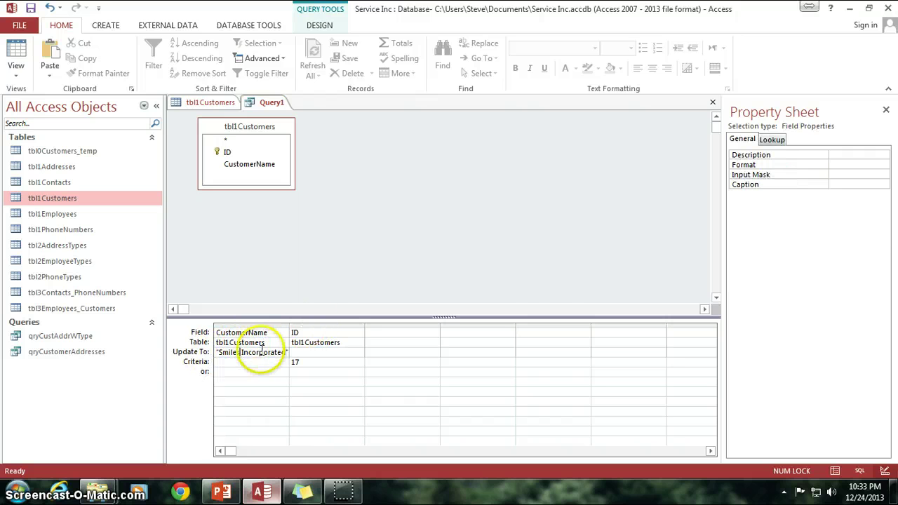
pyautogui.click(248, 360)
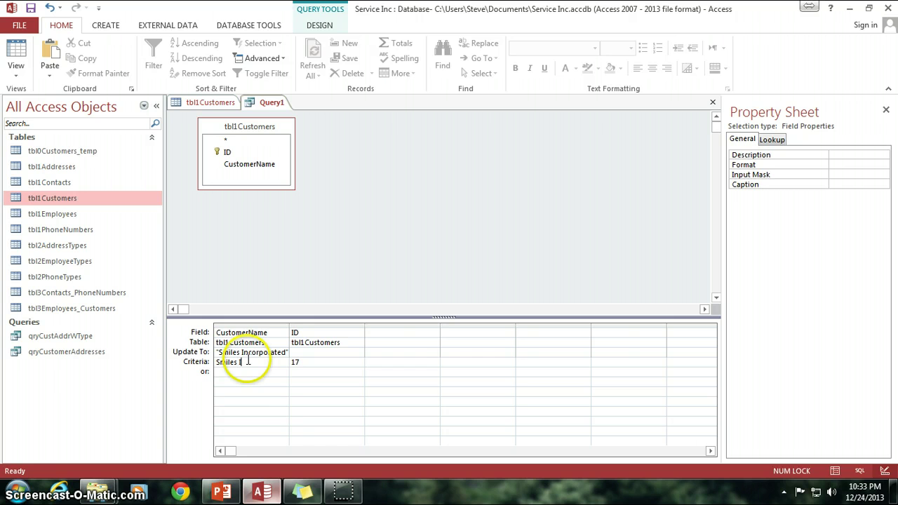
pyautogui.write('Smiles Inc.')
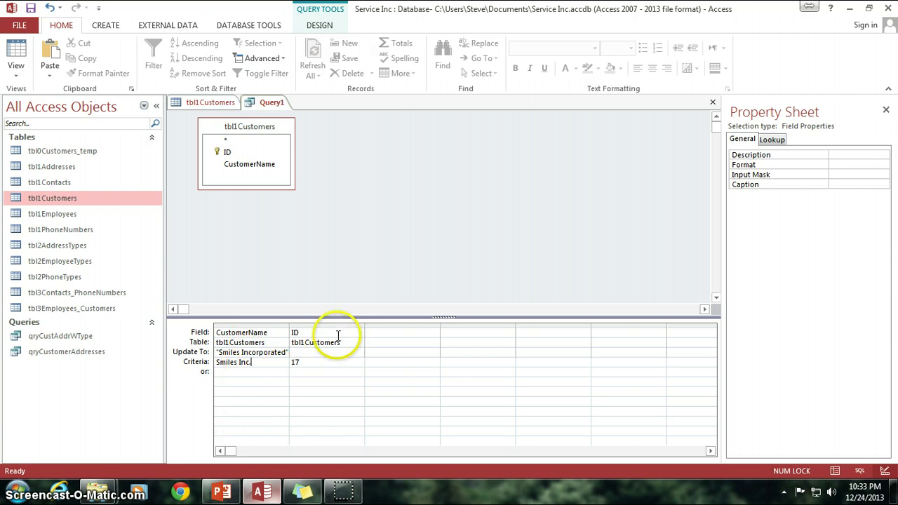
# Step: Delete the ID column and preview the matching records in Datasheet view
pyautogui.click(336, 325)
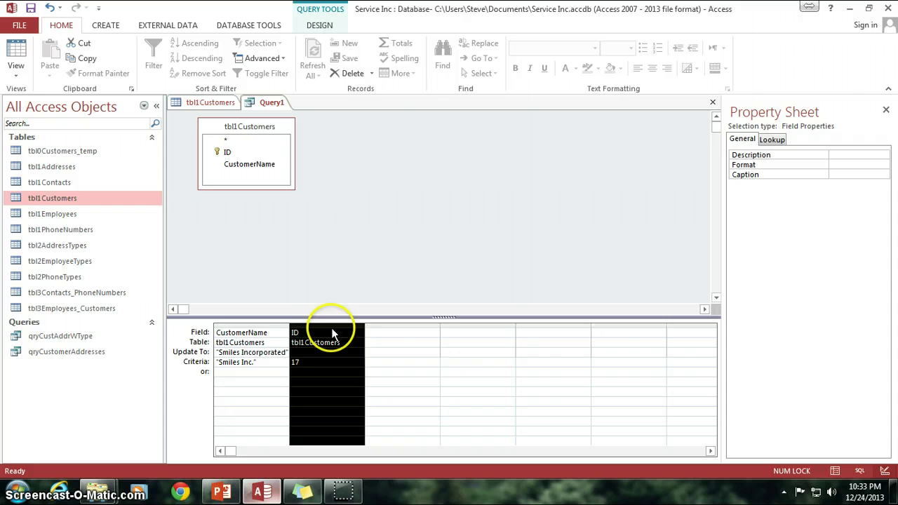
pyautogui.press('Delete')
pyautogui.click(282, 363)
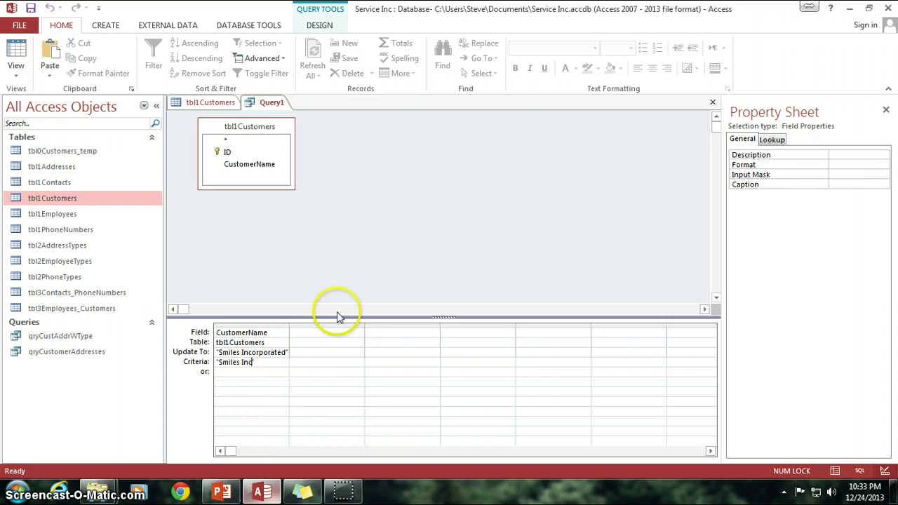
pyautogui.click(341, 297)
pyautogui.click(241, 356)
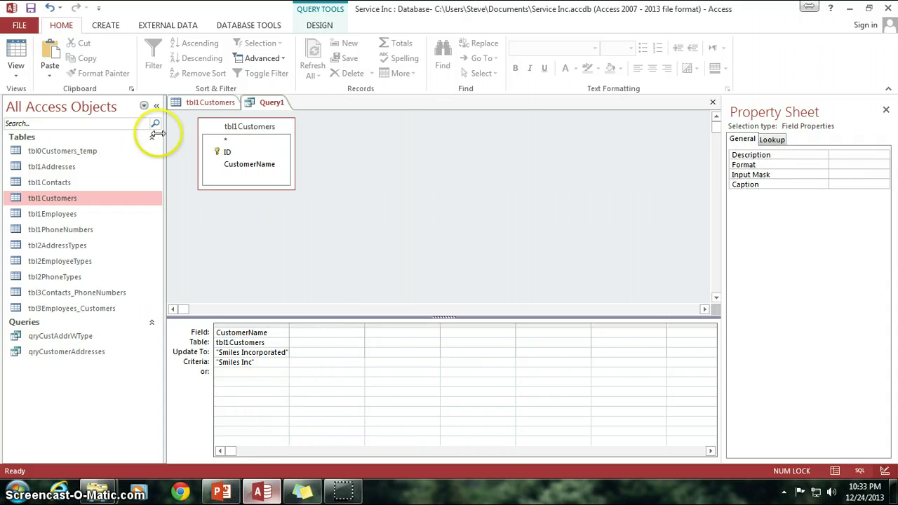
pyautogui.click(18, 47)
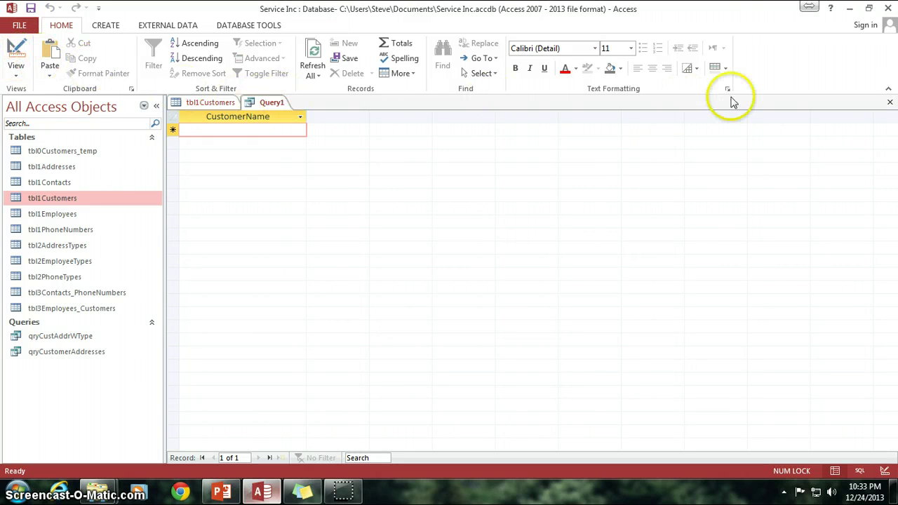
pyautogui.click(17, 49)
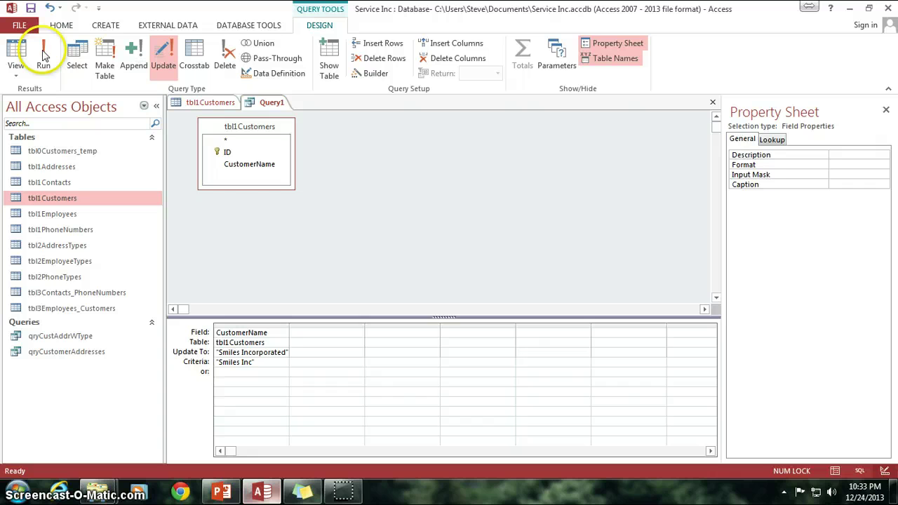
# Step: Run the update query, confirm it, and view the tbl1Customers names
pyautogui.click(43, 53)
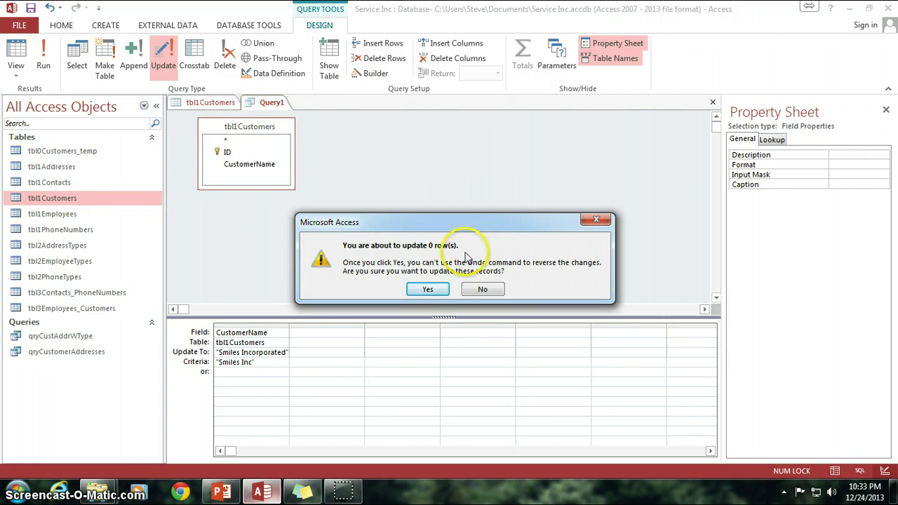
pyautogui.click(430, 289)
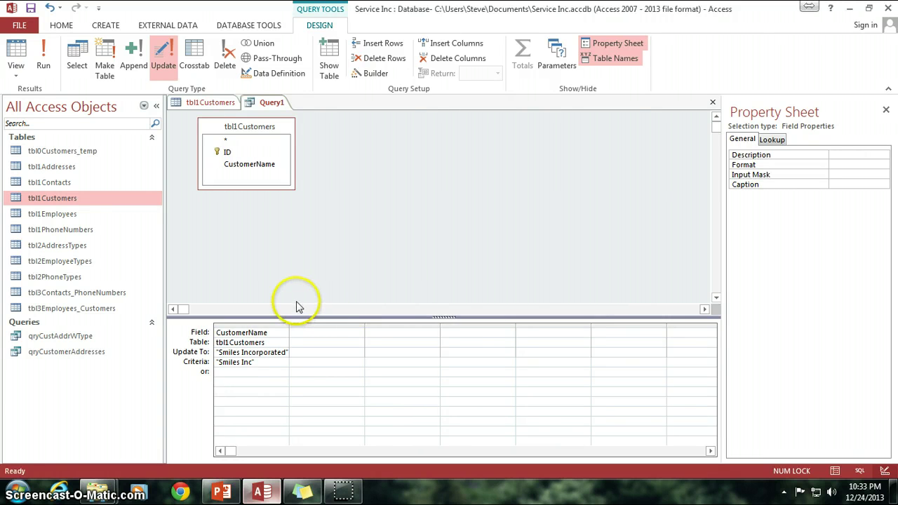
pyautogui.click(204, 102)
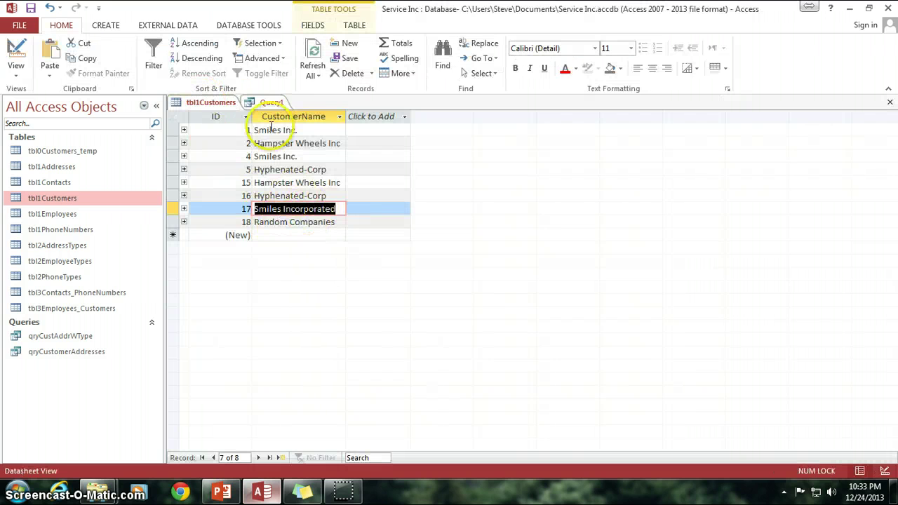
# Step: Return to the Query1 design and select the Smiles Inc criteria text
pyautogui.click(268, 103)
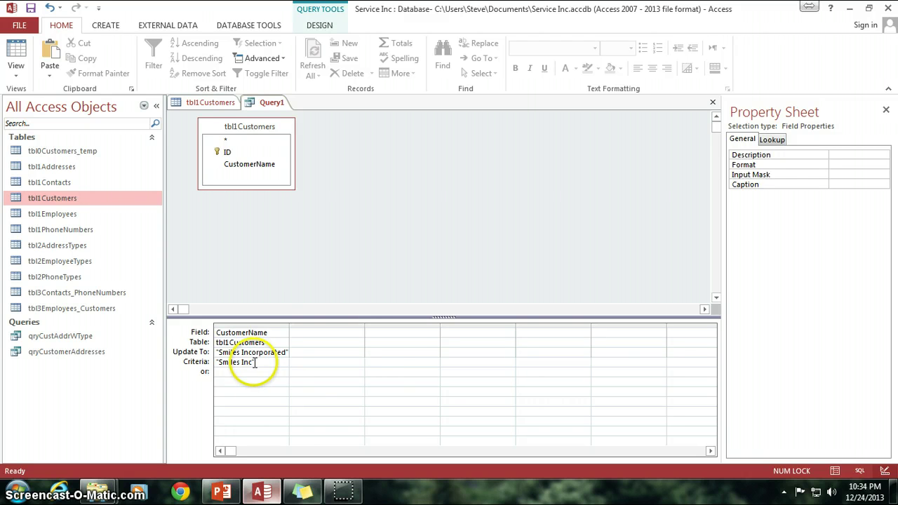
pyautogui.moveTo(268, 363); pyautogui.dragTo(211, 359)
pyautogui.moveTo(209, 365); pyautogui.dragTo(262, 359)
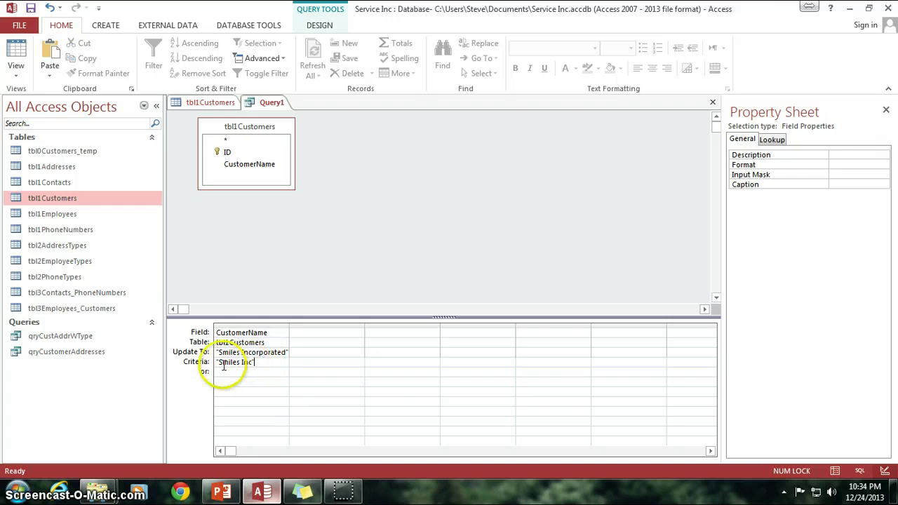
# Step: Highlight the Smiles Inc. names in records 1 and 4 of tbl1Customers, then return to Query1's criteria
pyautogui.click(203, 102)
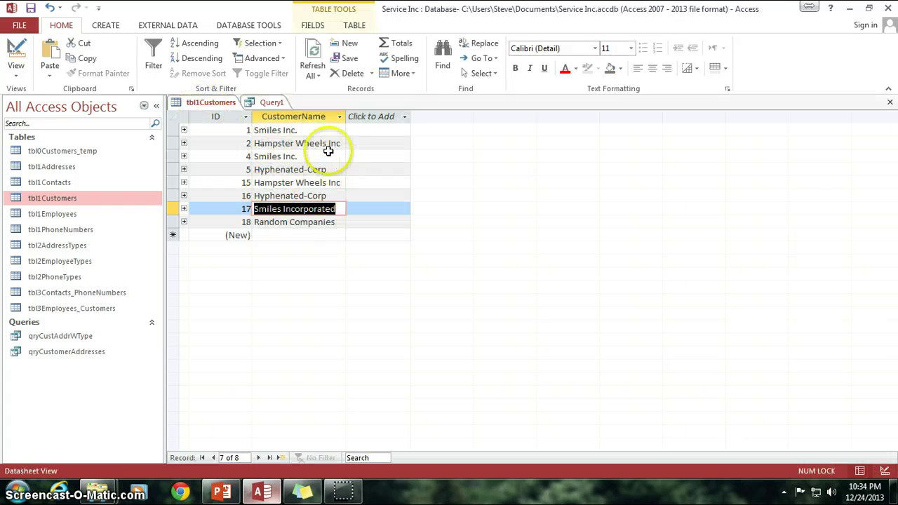
pyautogui.moveTo(308, 156); pyautogui.dragTo(253, 157)
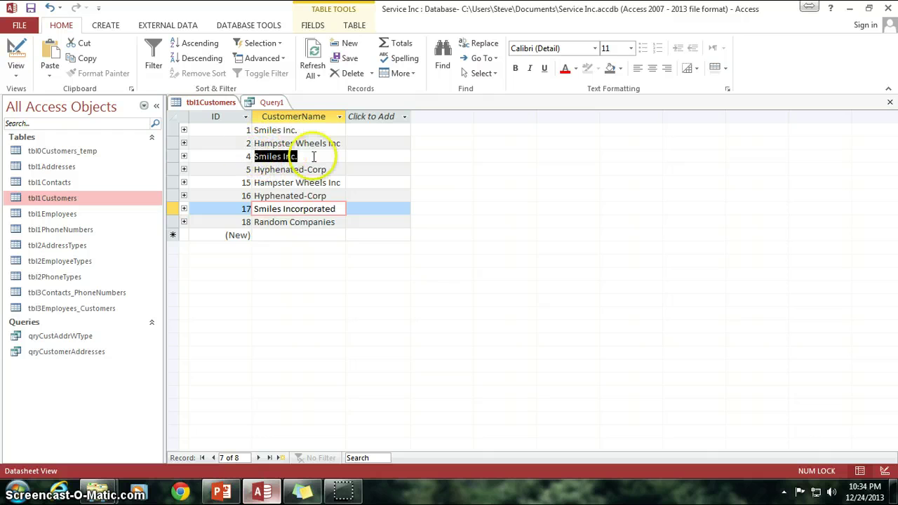
pyautogui.moveTo(283, 130); pyautogui.dragTo(271, 130)
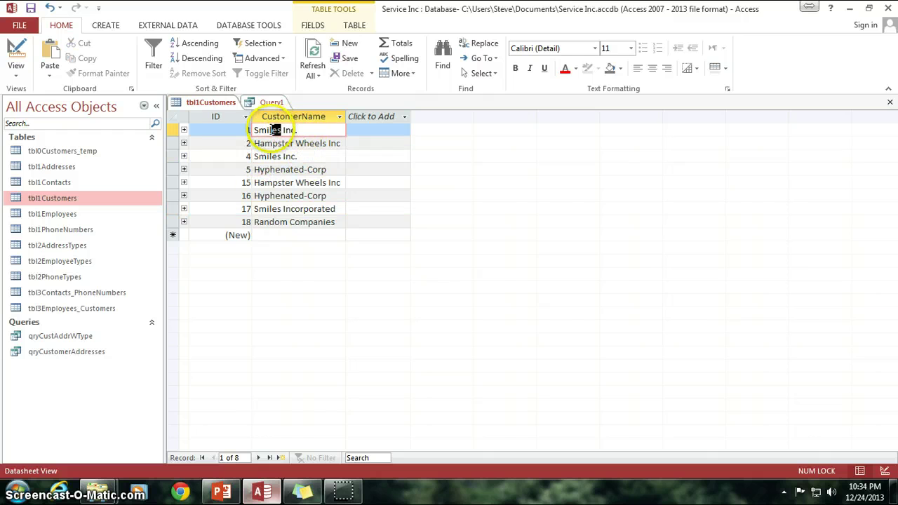
pyautogui.click(266, 102)
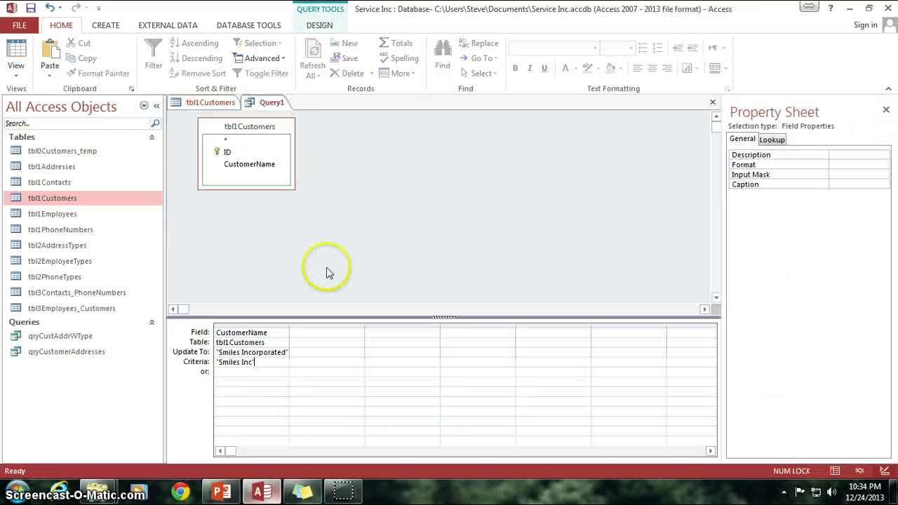
pyautogui.click(219, 362)
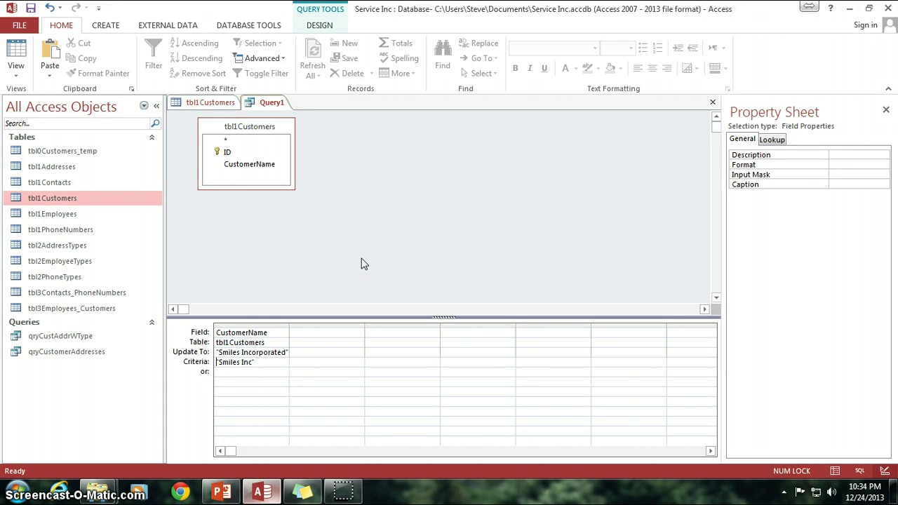
# Step: Point out that only record 17 already reads Smiles Incorporated, then go back to Query1
pyautogui.click(211, 103)
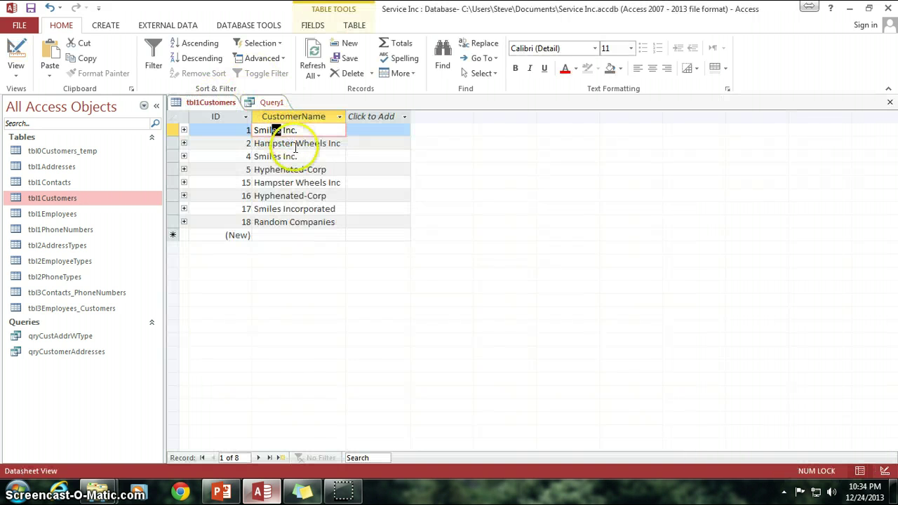
pyautogui.click(290, 207)
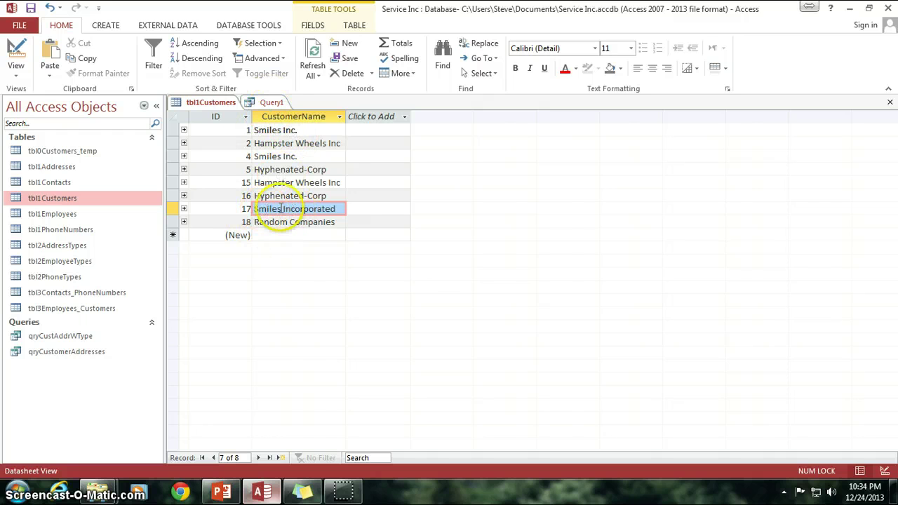
pyautogui.click(271, 103)
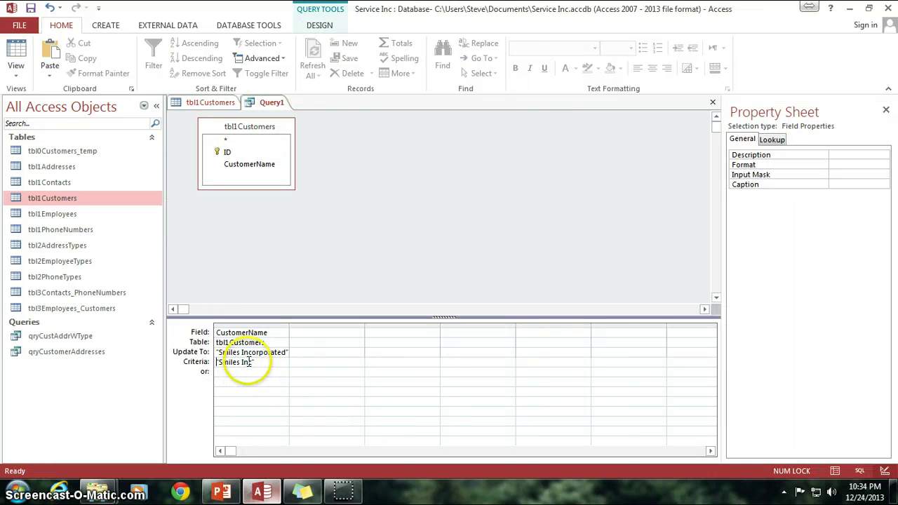
# Step: Add an asterisk after Smiles Inc so the CustomerName criterion becomes Like "Smiles Inc*"
pyautogui.click(252, 362)
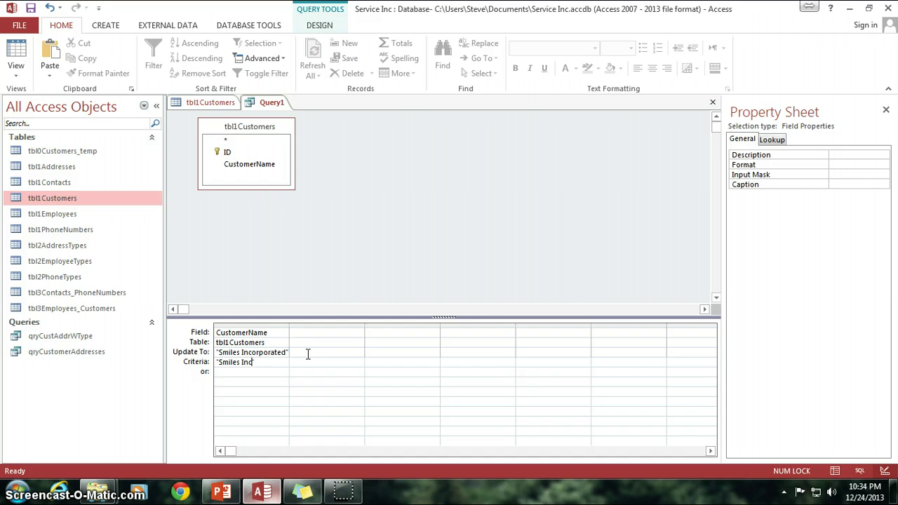
pyautogui.click(252, 371)
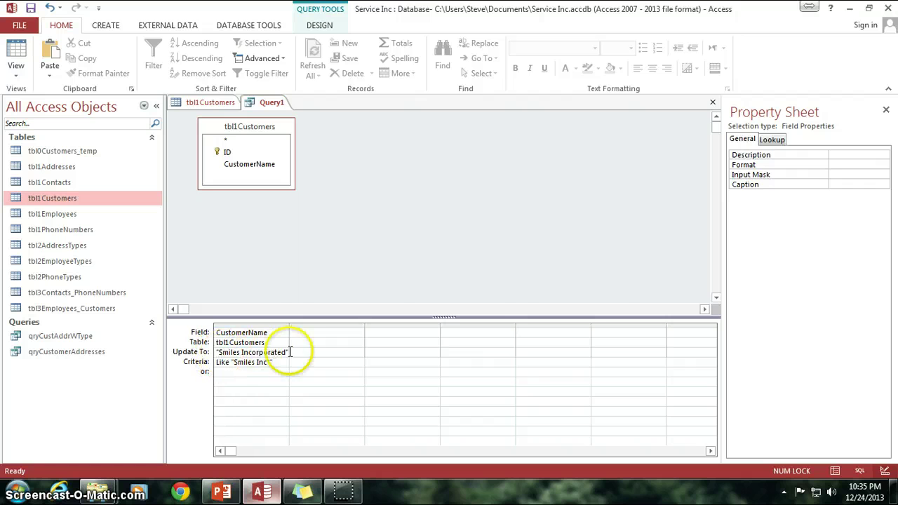
pyautogui.click(216, 371)
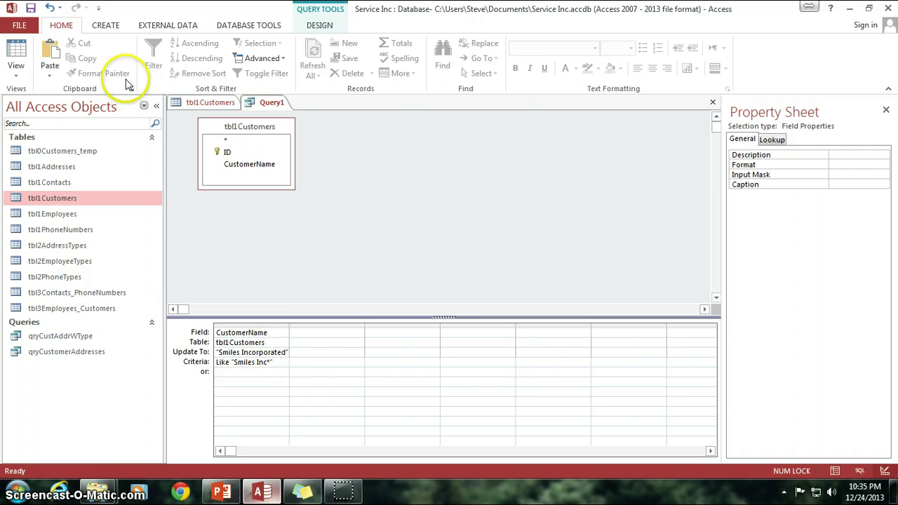
# Step: Run the update query and confirm updating the 3 matching rows
pyautogui.click(305, 26)
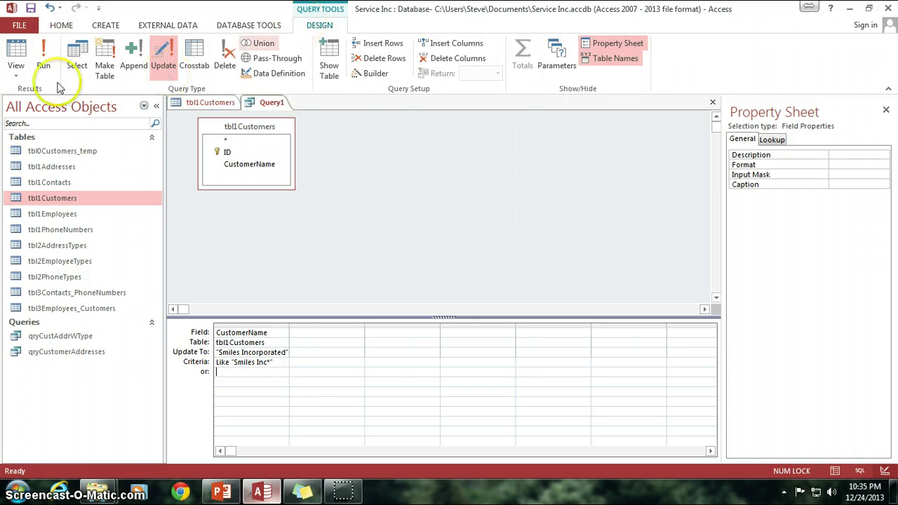
pyautogui.click(44, 60)
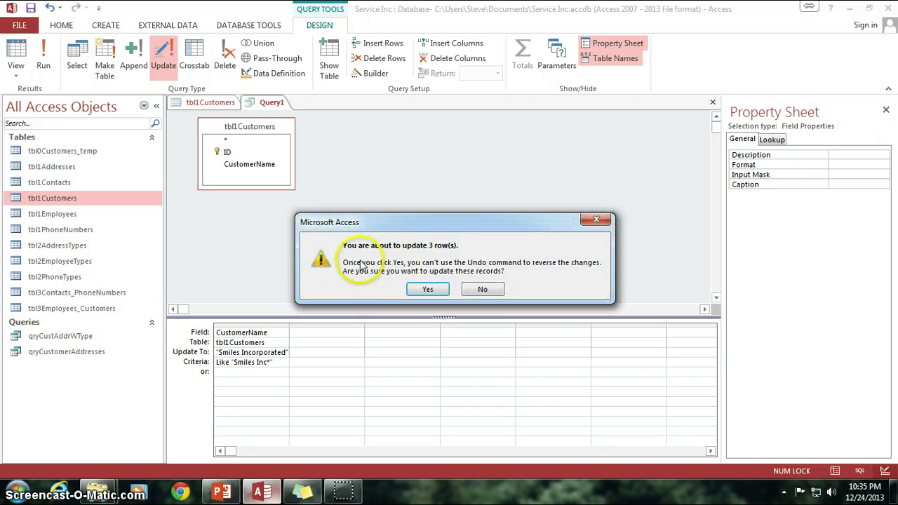
pyautogui.click(426, 290)
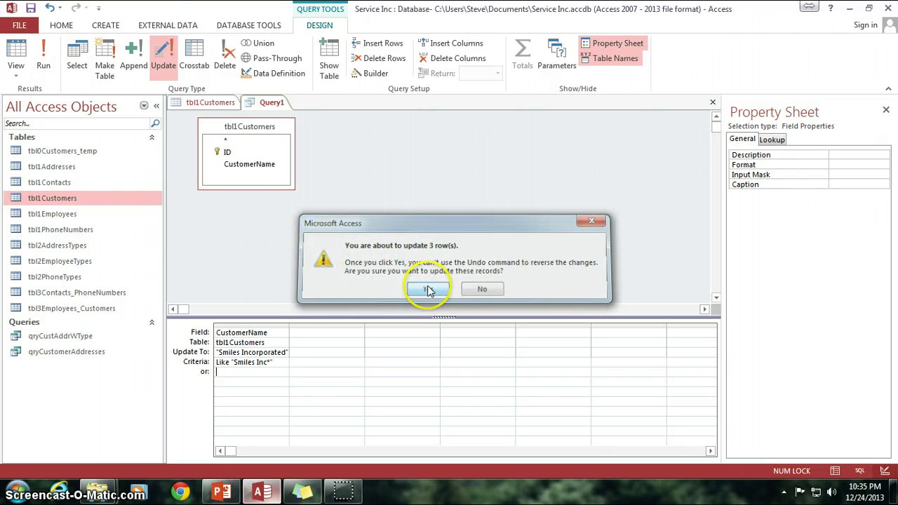
# Step: Check that records 1 and 4 in tbl1Customers now read Smiles Incorporated, then return to Query1
pyautogui.click(208, 104)
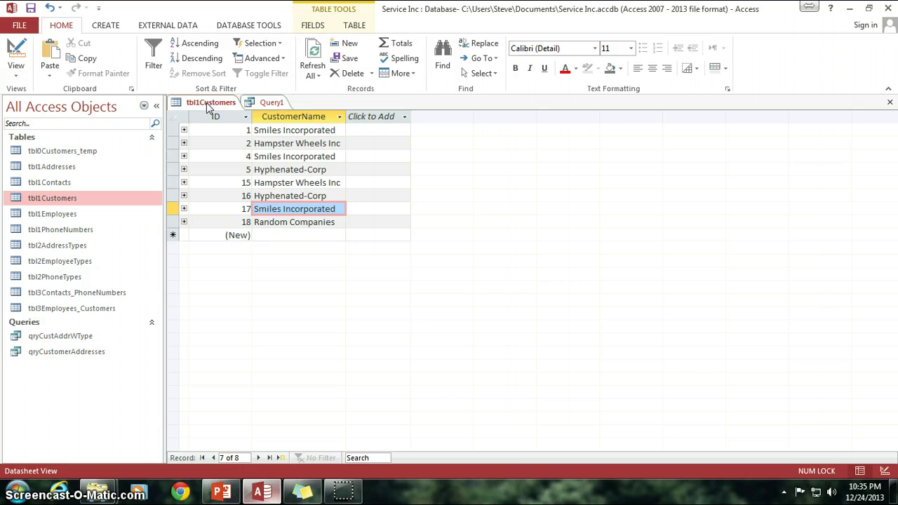
pyautogui.click(328, 130)
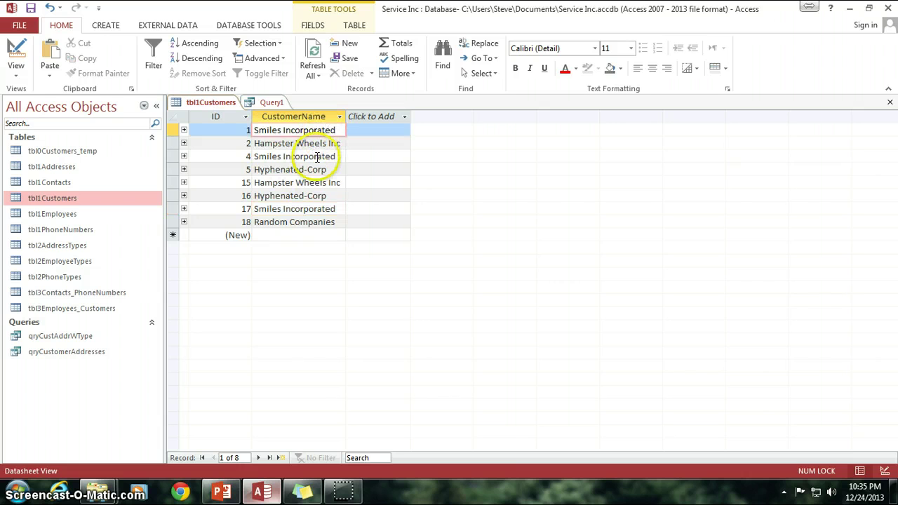
pyautogui.click(319, 156)
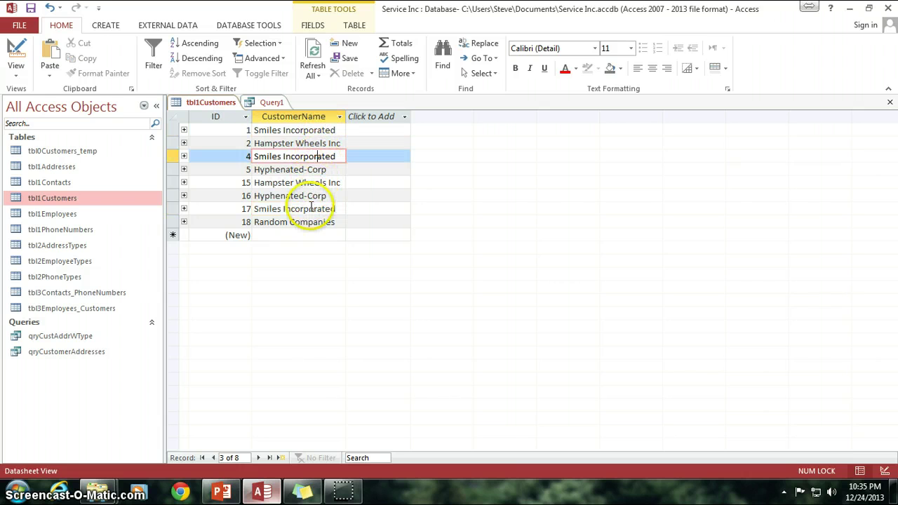
pyautogui.click(261, 103)
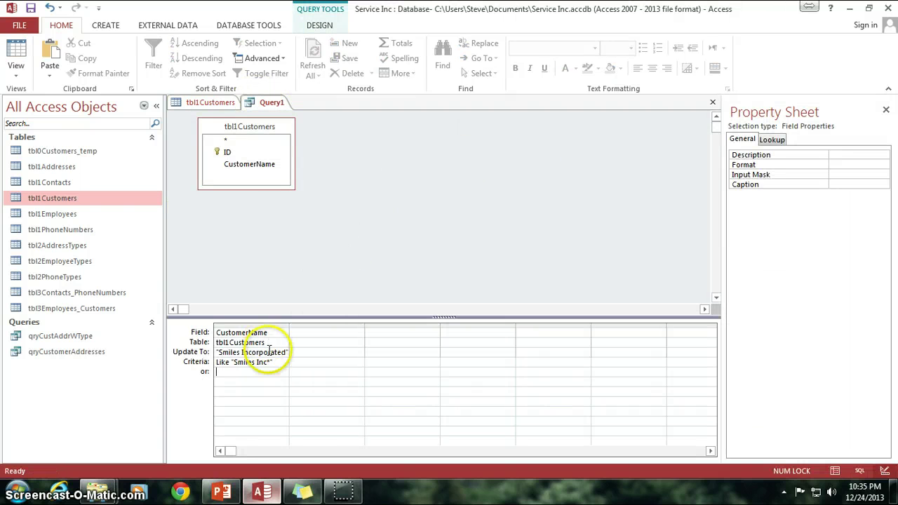
pyautogui.click(274, 362)
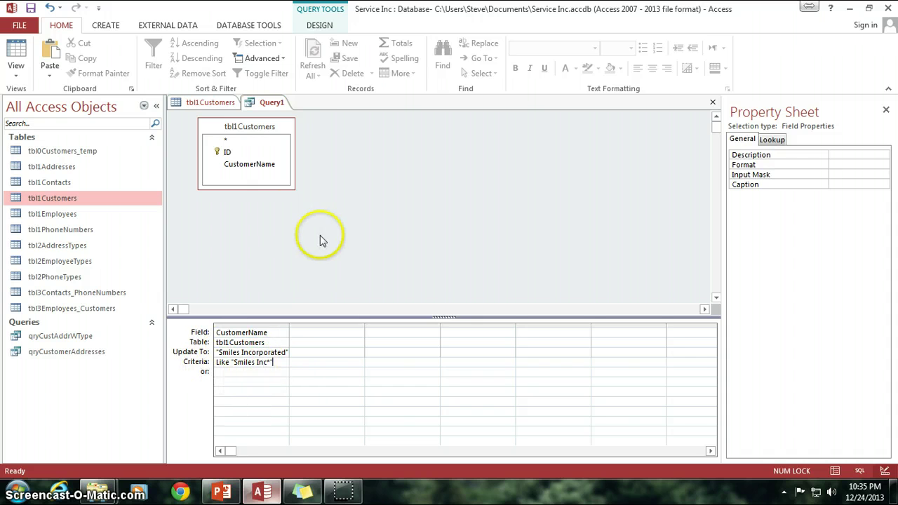
pyautogui.click(230, 153)
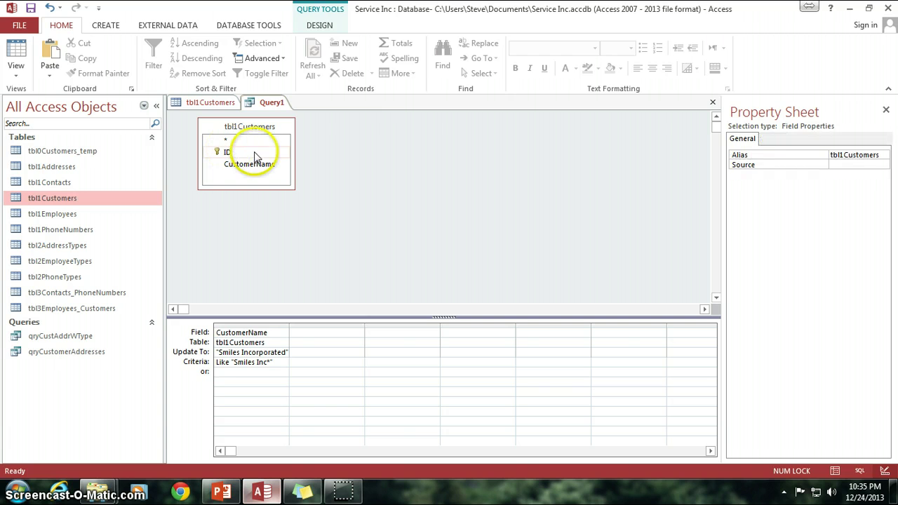
pyautogui.click(245, 188)
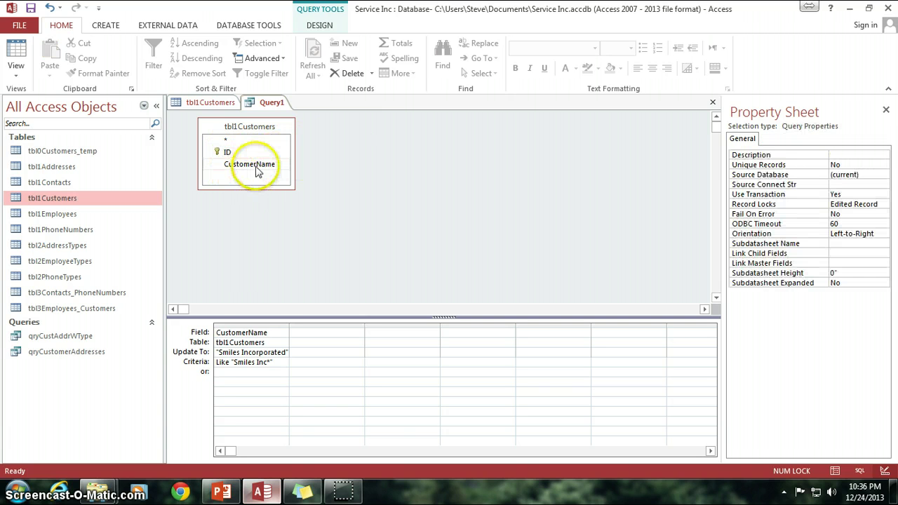
pyautogui.click(257, 171)
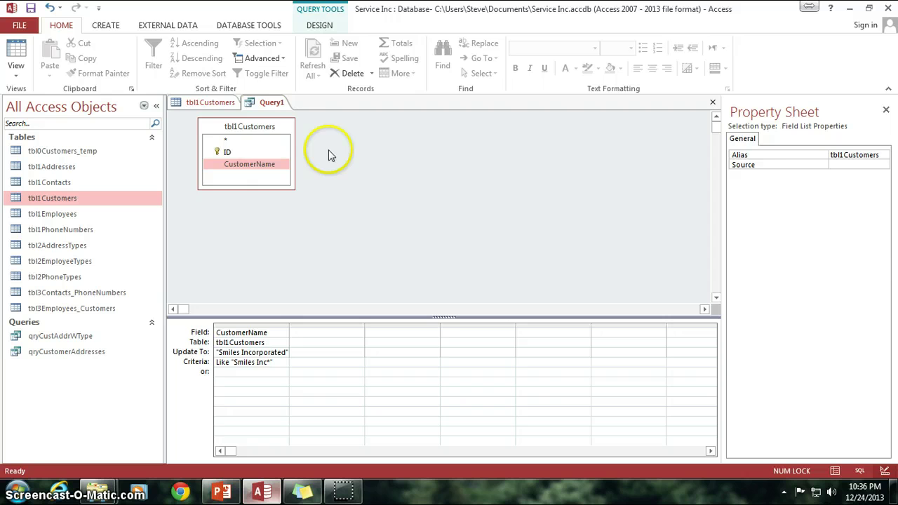
pyautogui.click(265, 360)
pyautogui.moveTo(280, 362); pyautogui.dragTo(211, 362)
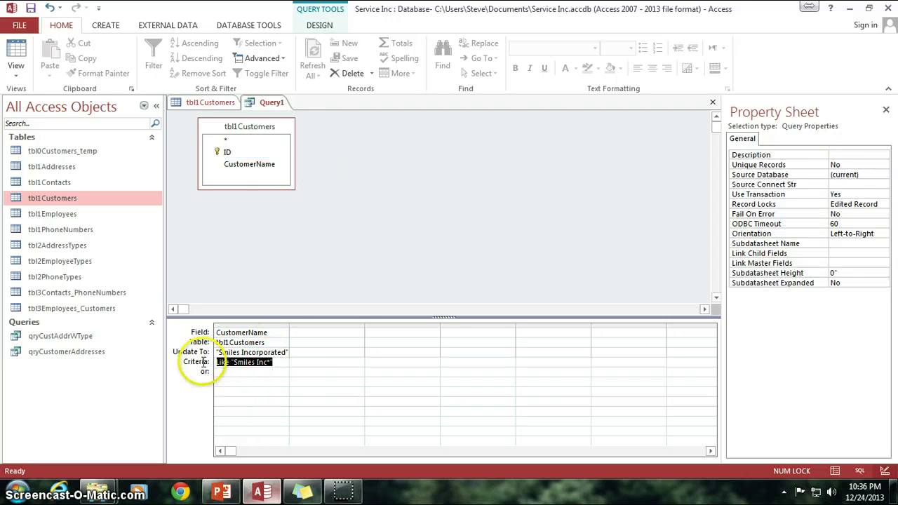
pyautogui.hotkey('ctrl', 'c')
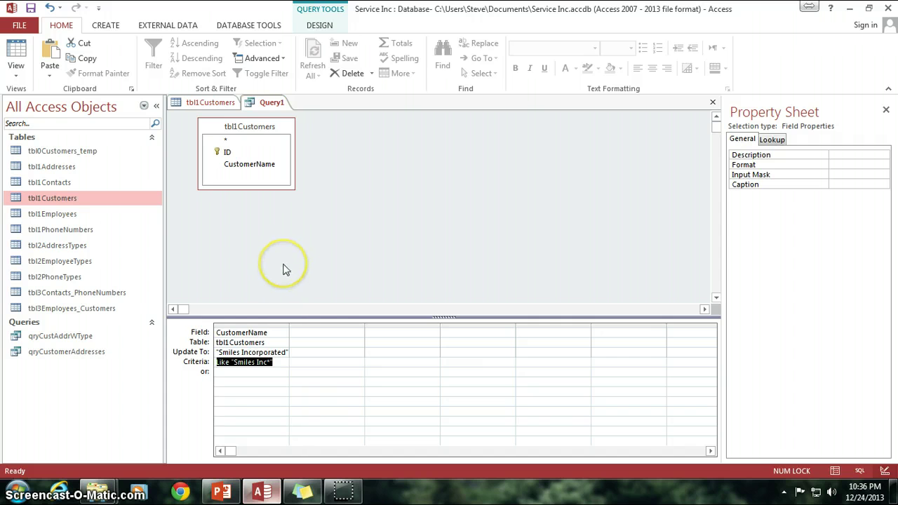
pyautogui.click(278, 362)
pyautogui.moveTo(277, 362); pyautogui.dragTo(201, 361)
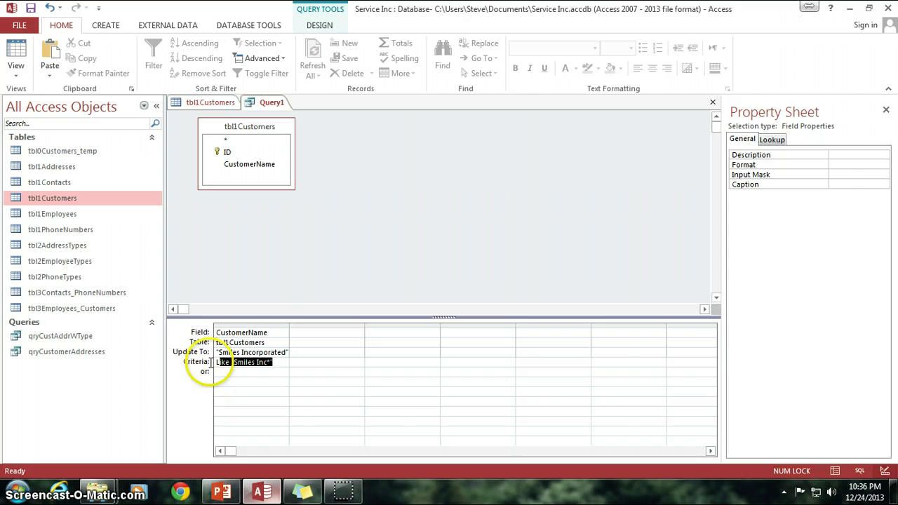
pyautogui.click(277, 362)
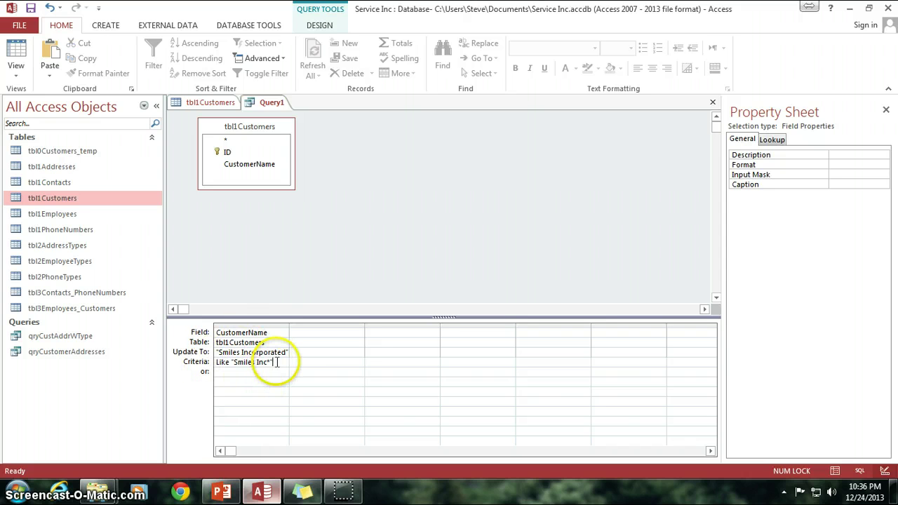